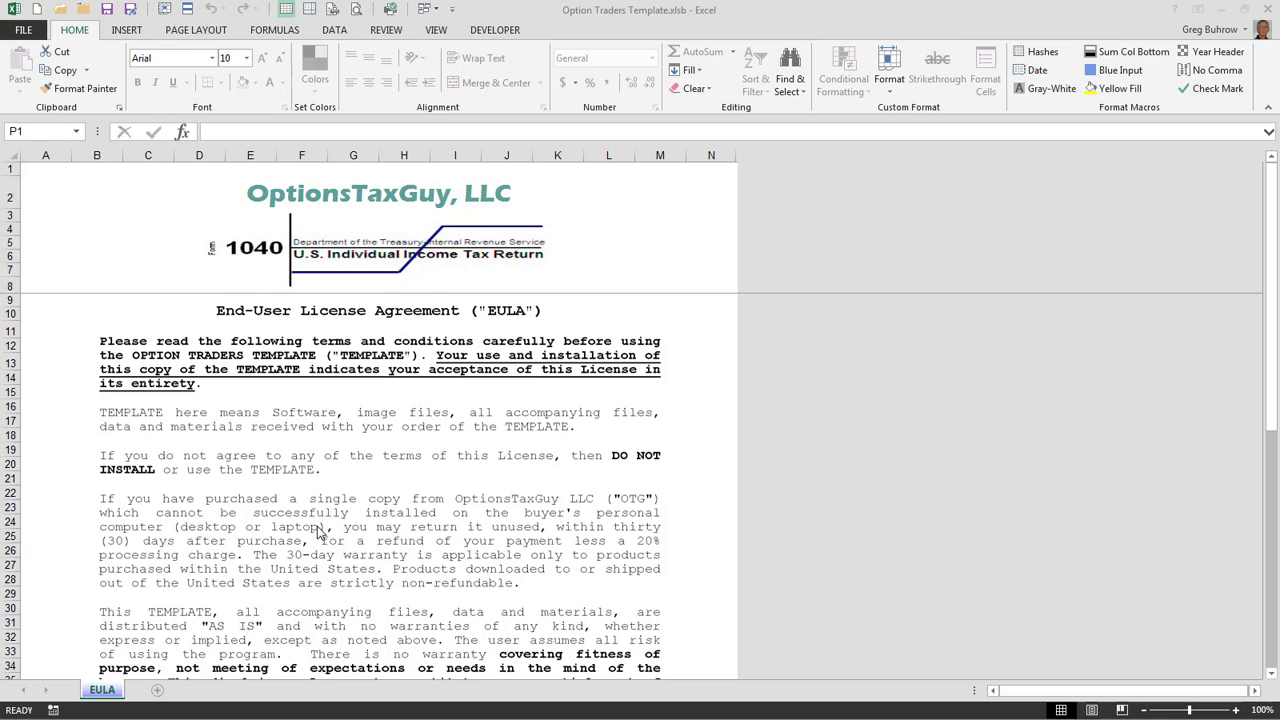
# Accept the terms of the End User License Agreement at the end of the EULA sheet.
pyautogui.scroll(-12, 322, 530)
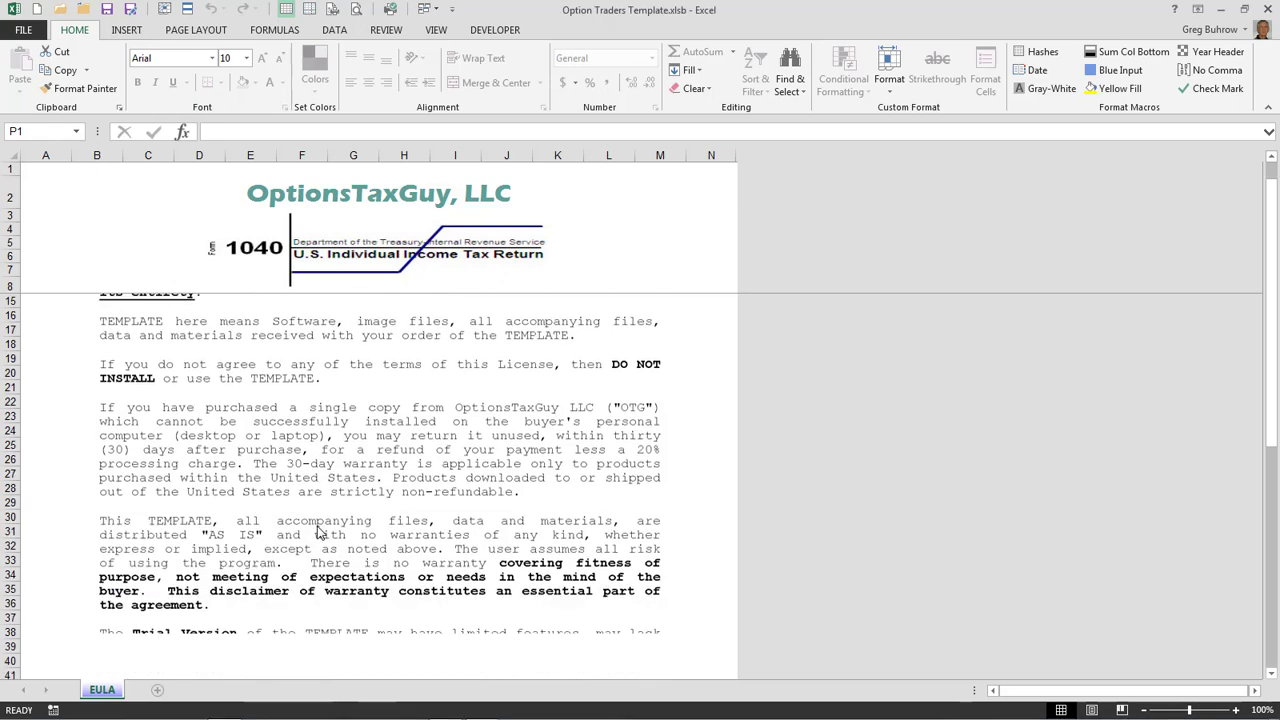
pyautogui.scroll(-20, 325, 530)
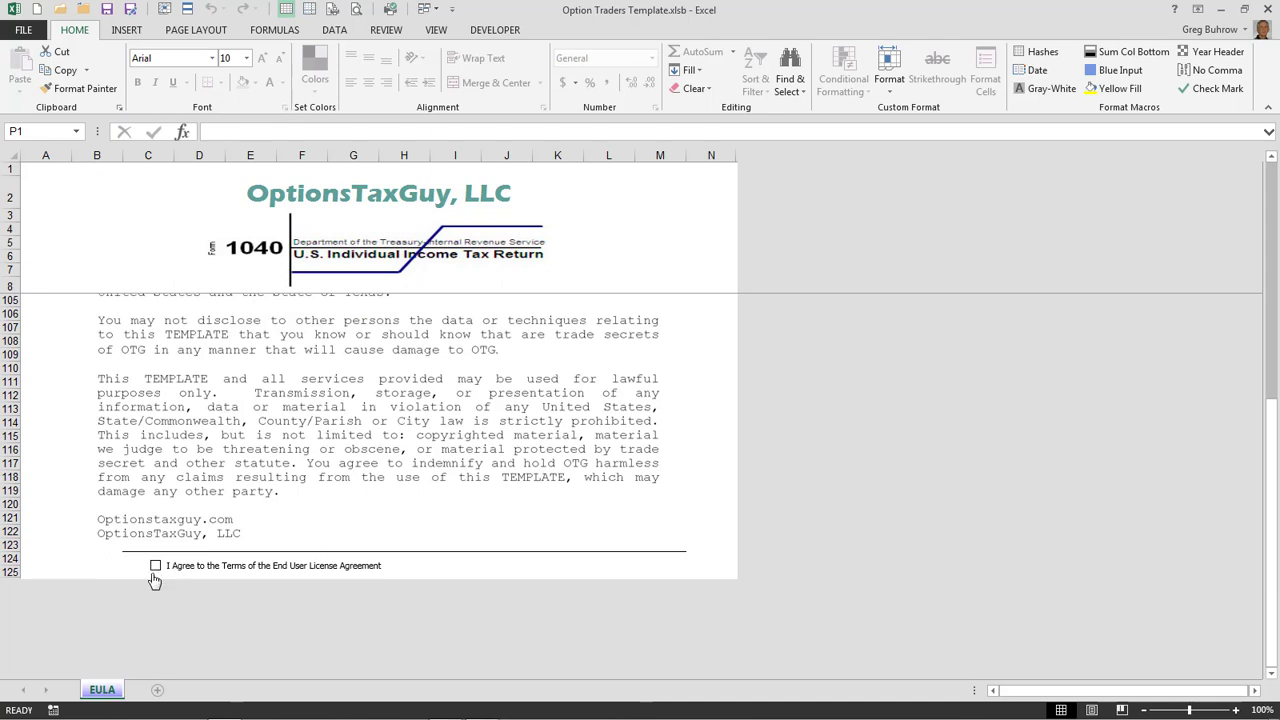
pyautogui.click(156, 568)
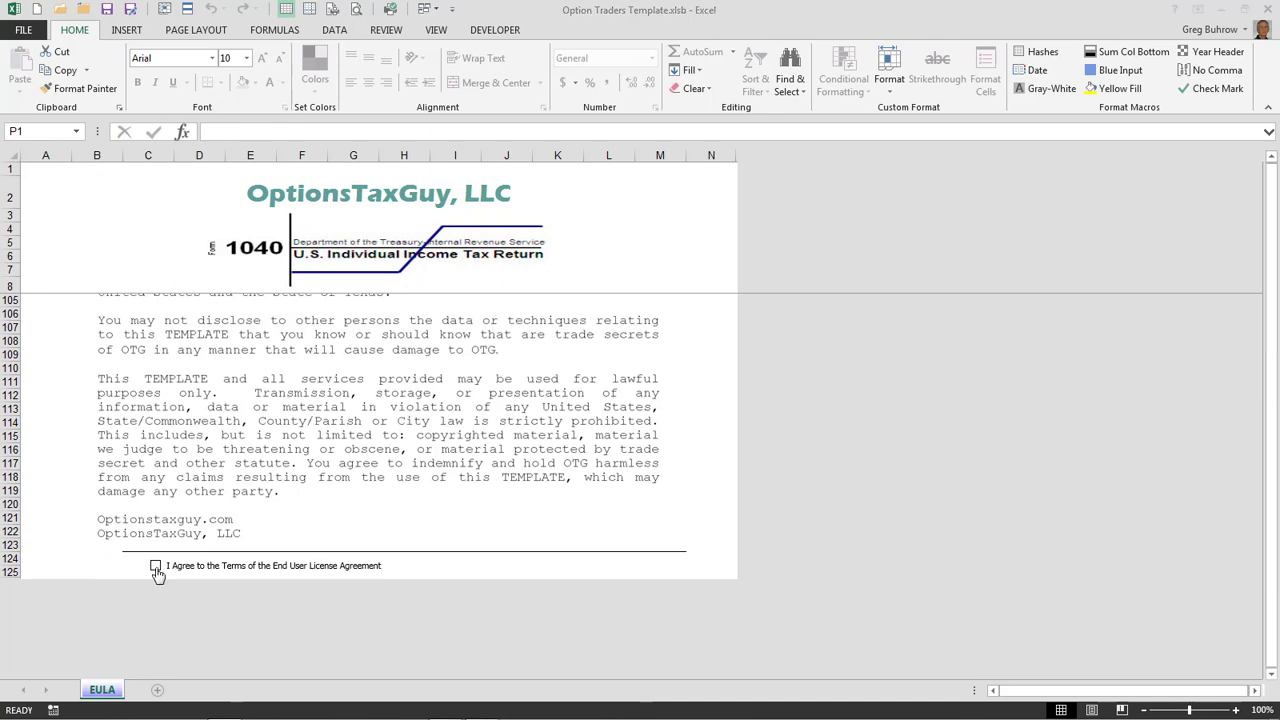
pyautogui.click(641, 414)
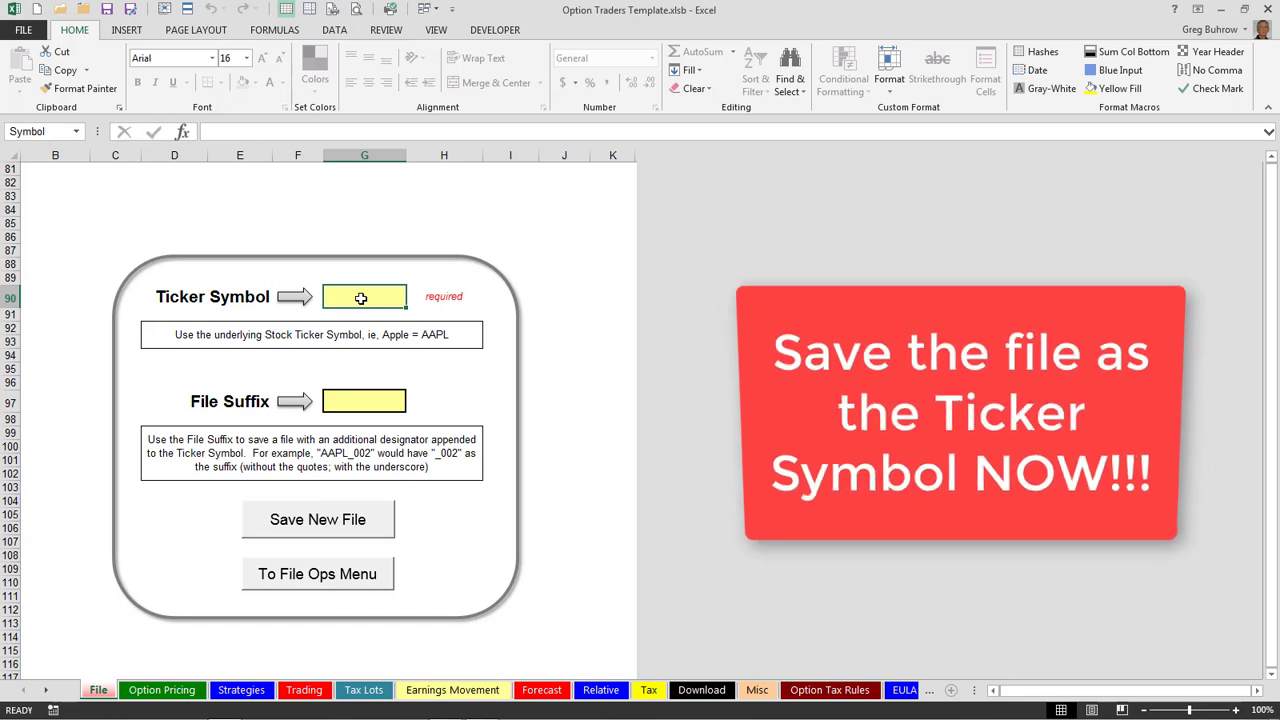
# Enter aapl as the required Ticker Symbol on the File sheet.
pyautogui.click(361, 298)
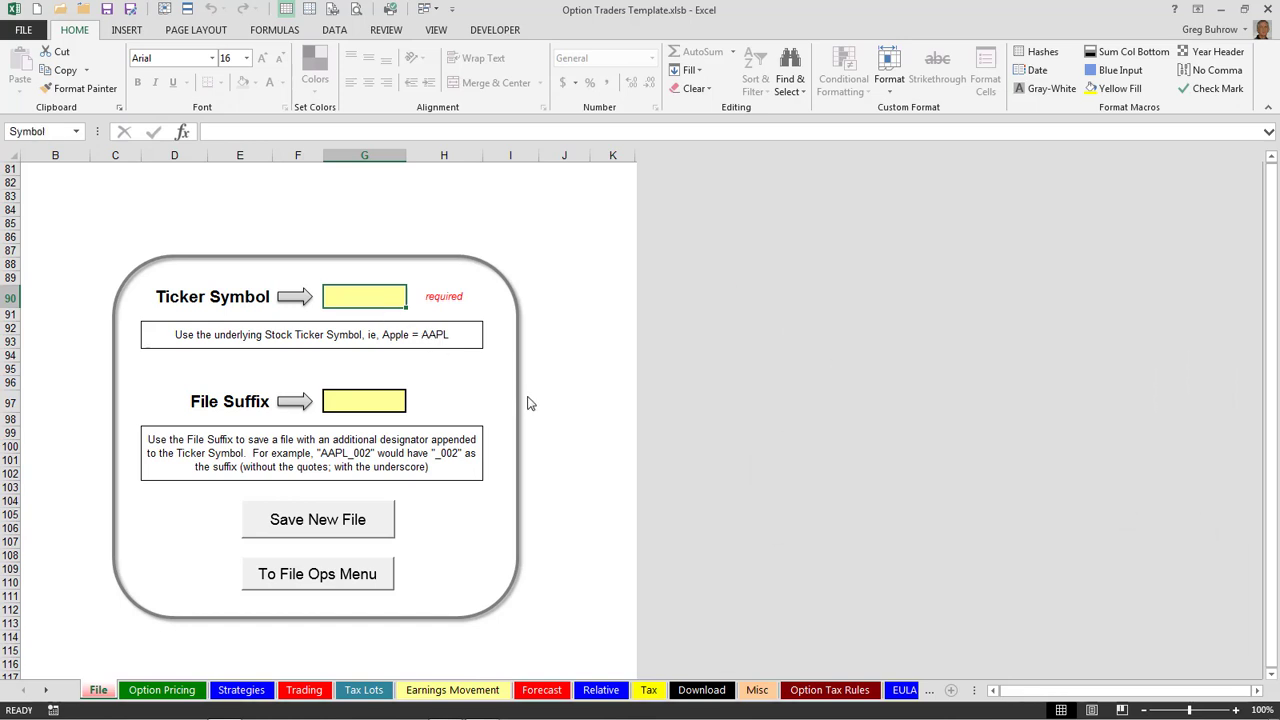
pyautogui.write('AAP')
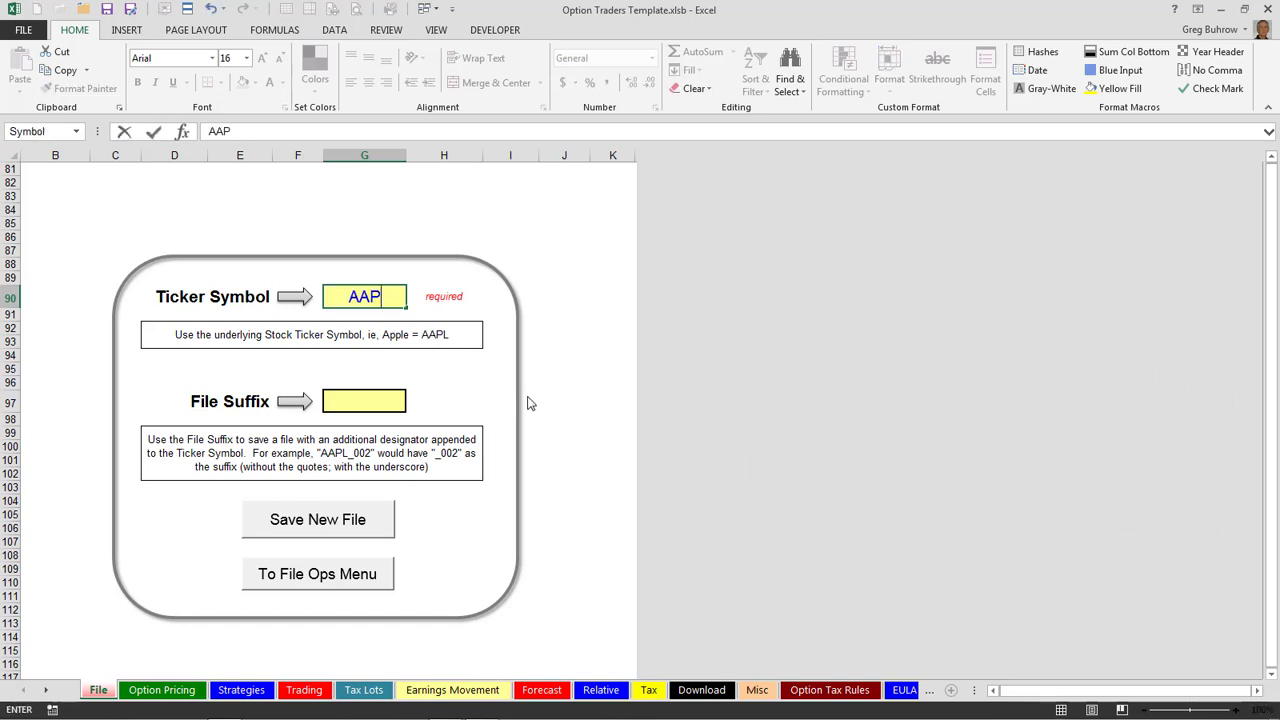
pyautogui.write('L')
pyautogui.press('BackSpace')
pyautogui.press('BackSpace')
pyautogui.press('BackSpace')
pyautogui.press('BackSpace')
pyautogui.write('aapl')
pyautogui.press('Return')
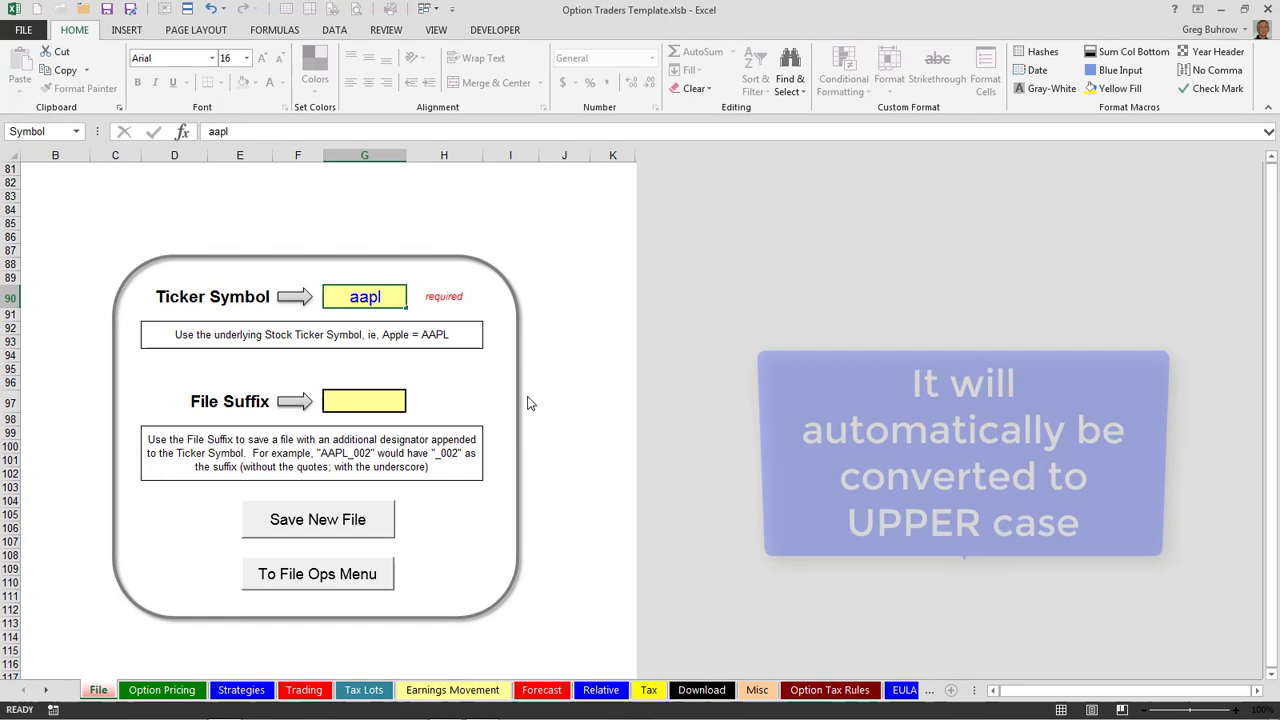
# Save the template as a new file named AAPL.xlsb in the Development folder.
pyautogui.click(328, 520)
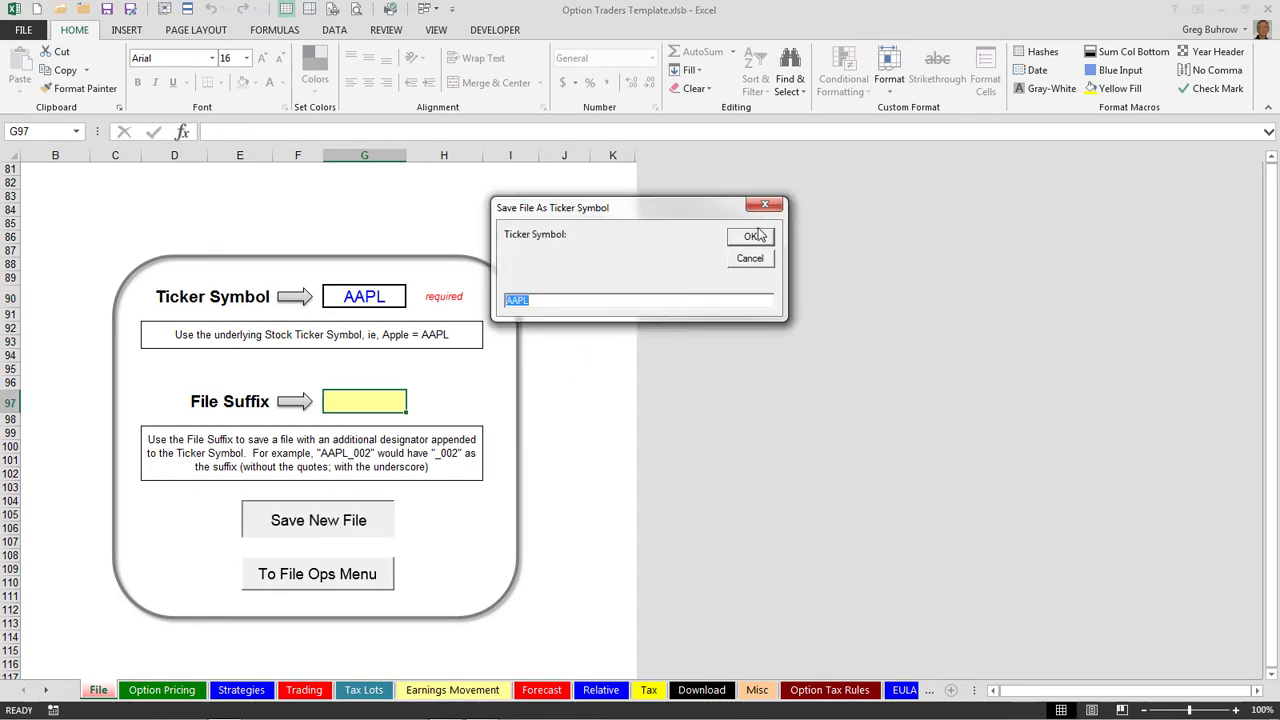
pyautogui.click(751, 238)
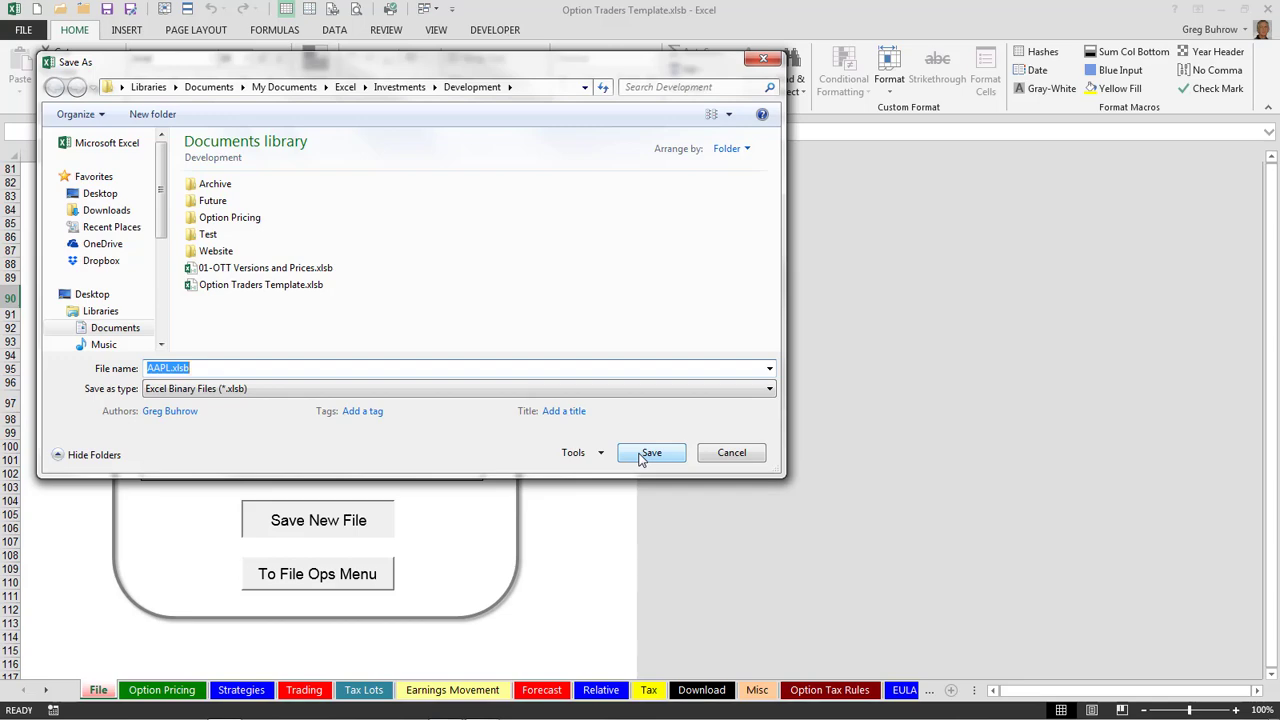
pyautogui.click(645, 455)
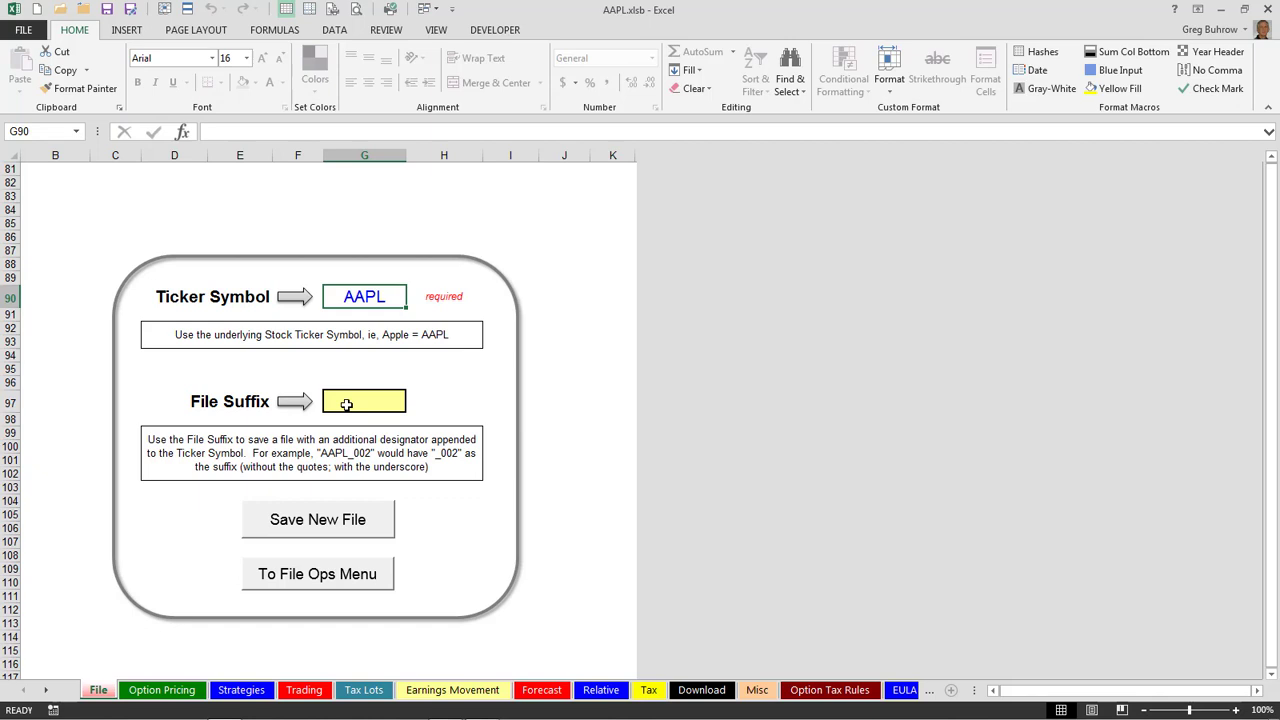
# Set the File Suffix to _002 and save the workbook as AAPL_002.xlsb in the Development folder.
pyautogui.click(346, 404)
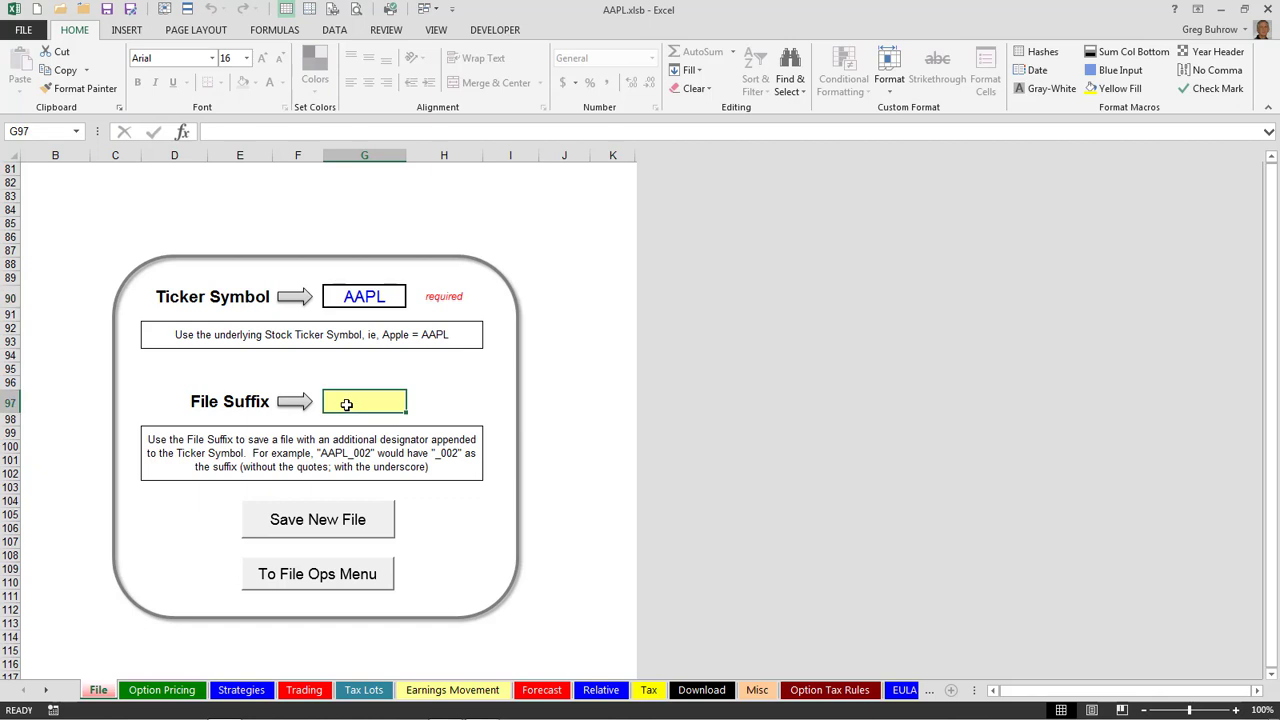
pyautogui.write('_')
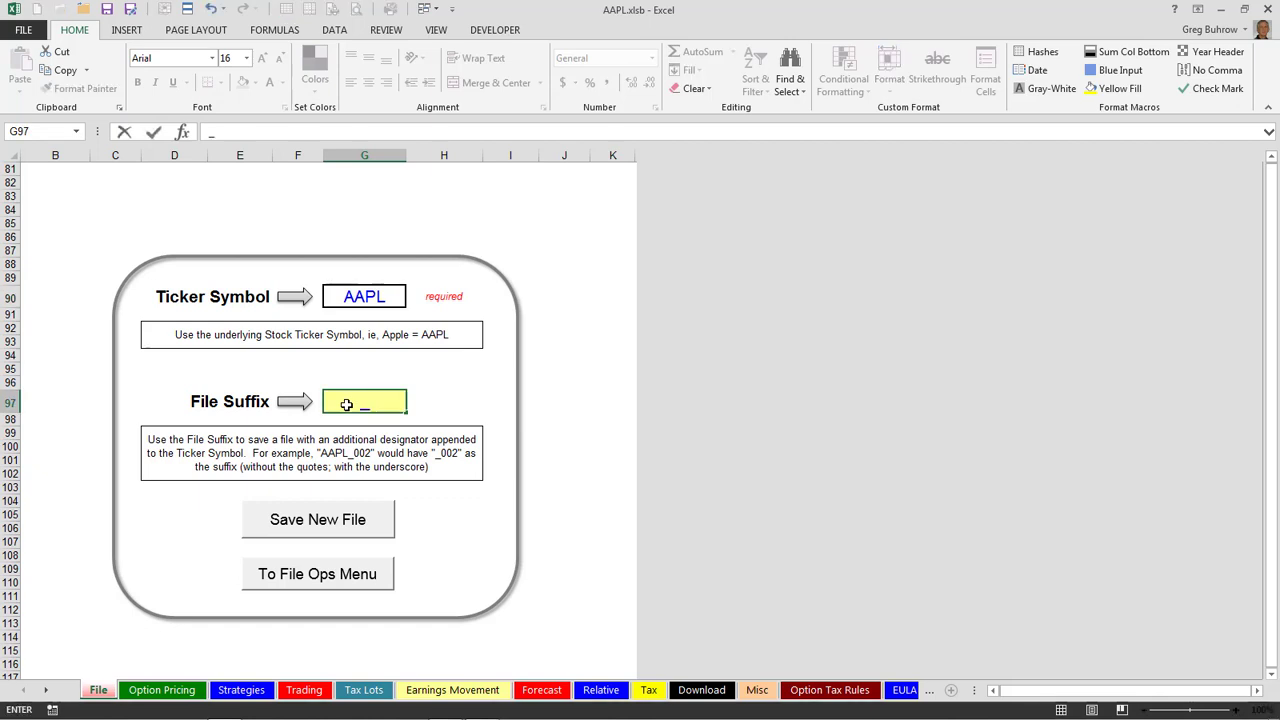
pyautogui.write('002')
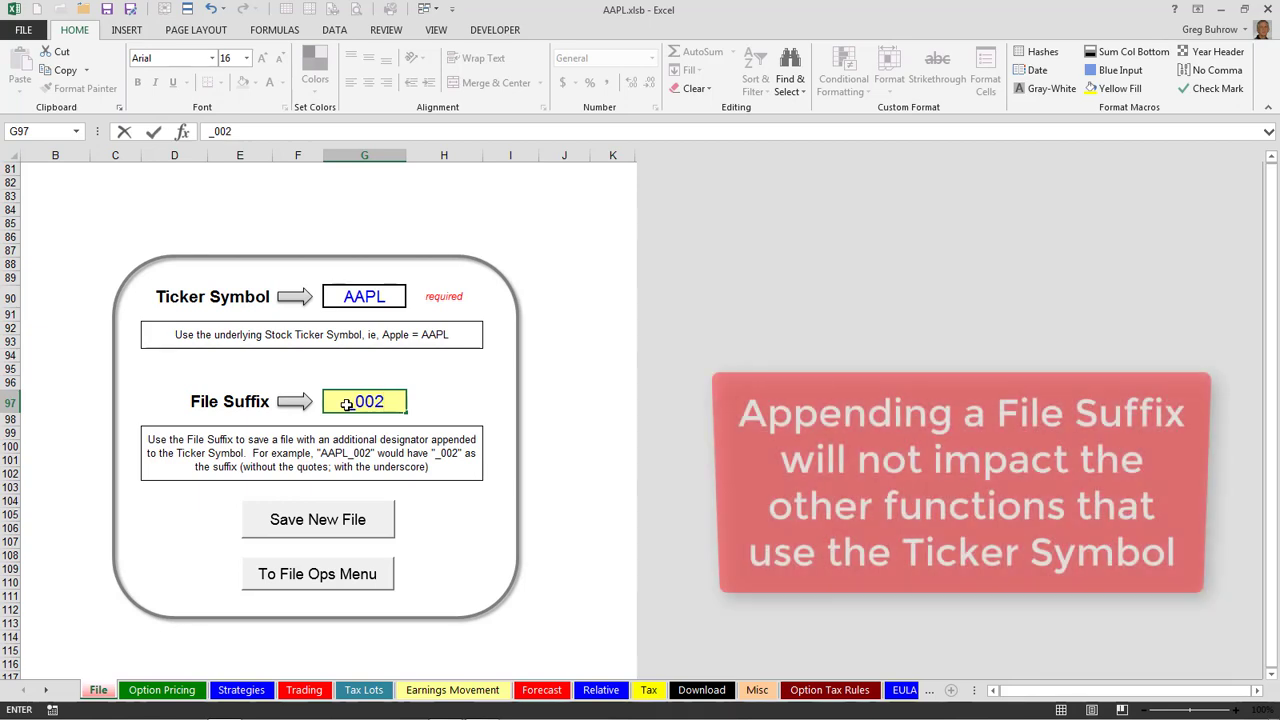
pyautogui.click(325, 520)
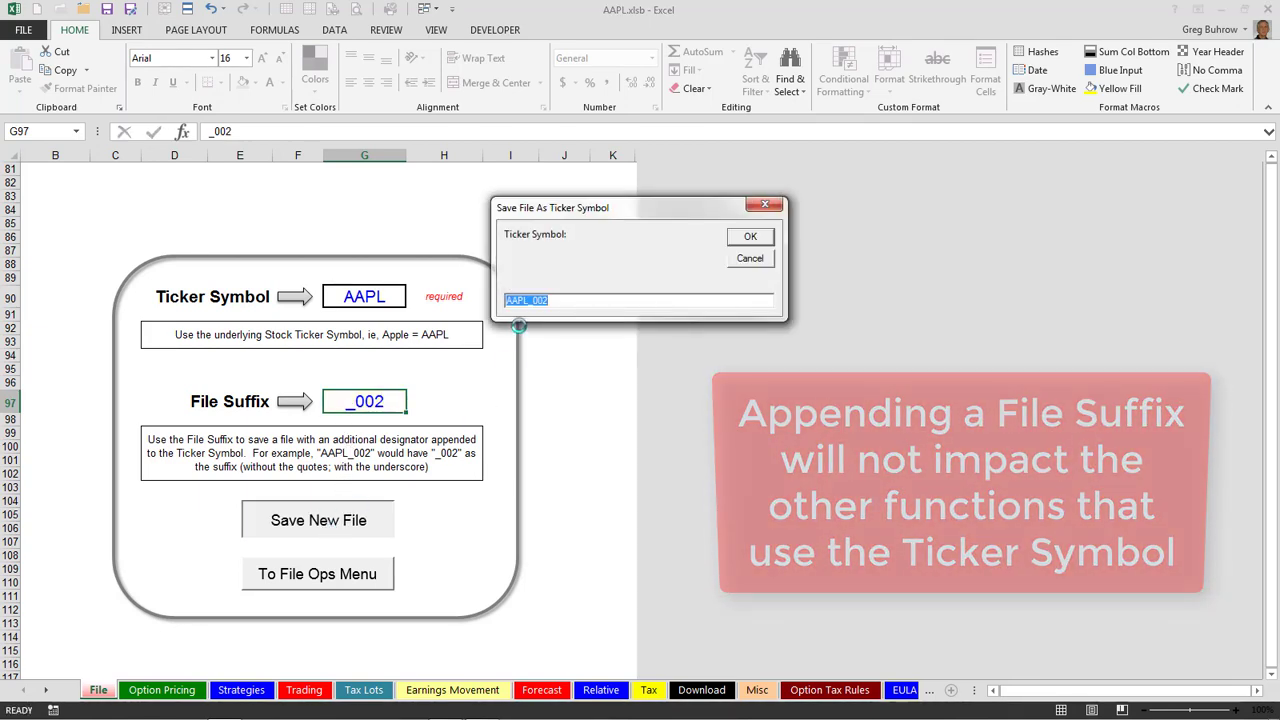
pyautogui.click(749, 240)
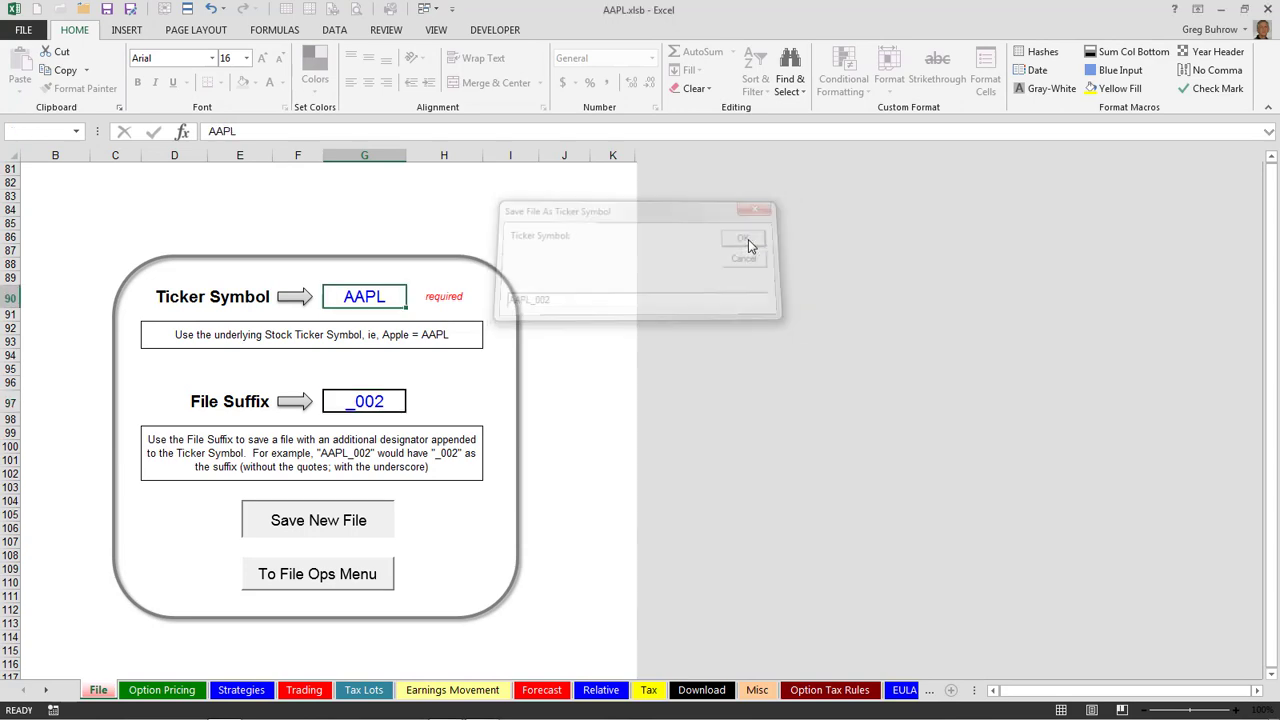
pyautogui.click(645, 455)
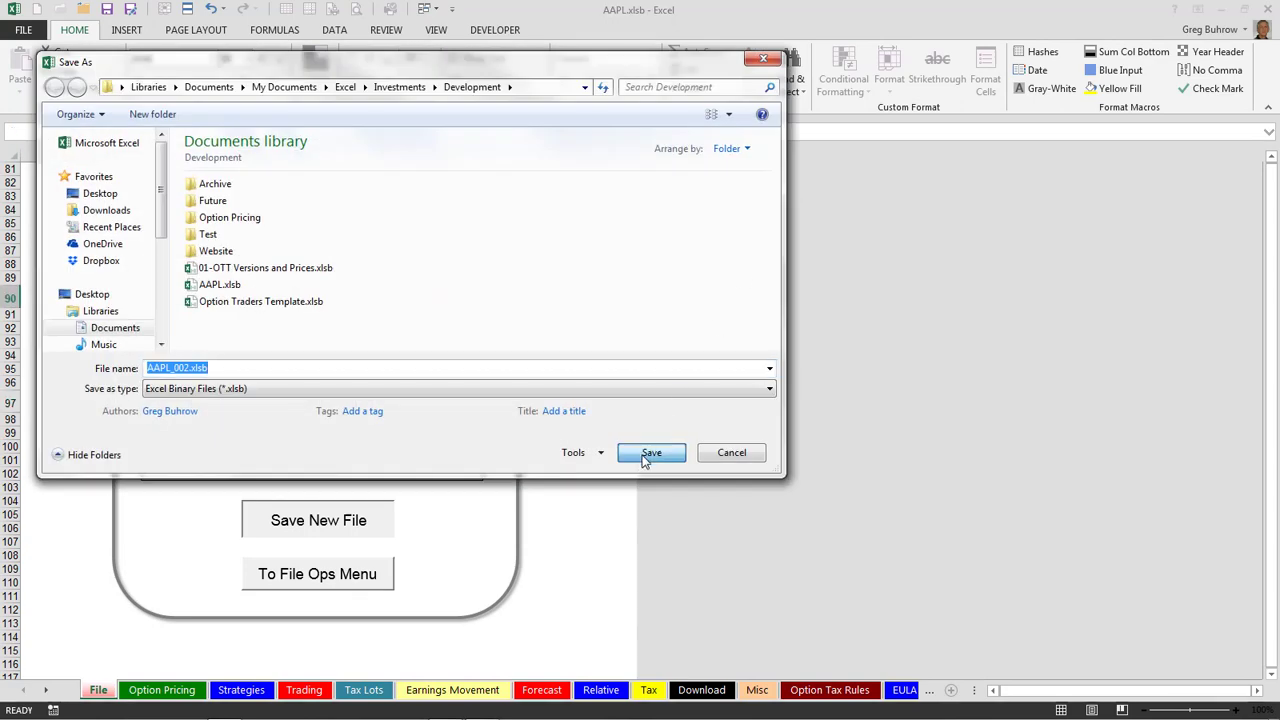
# View the File Operations menu and the far columns of the Trading sheet, and return through its File Ops shortcut.
pyautogui.click(310, 577)
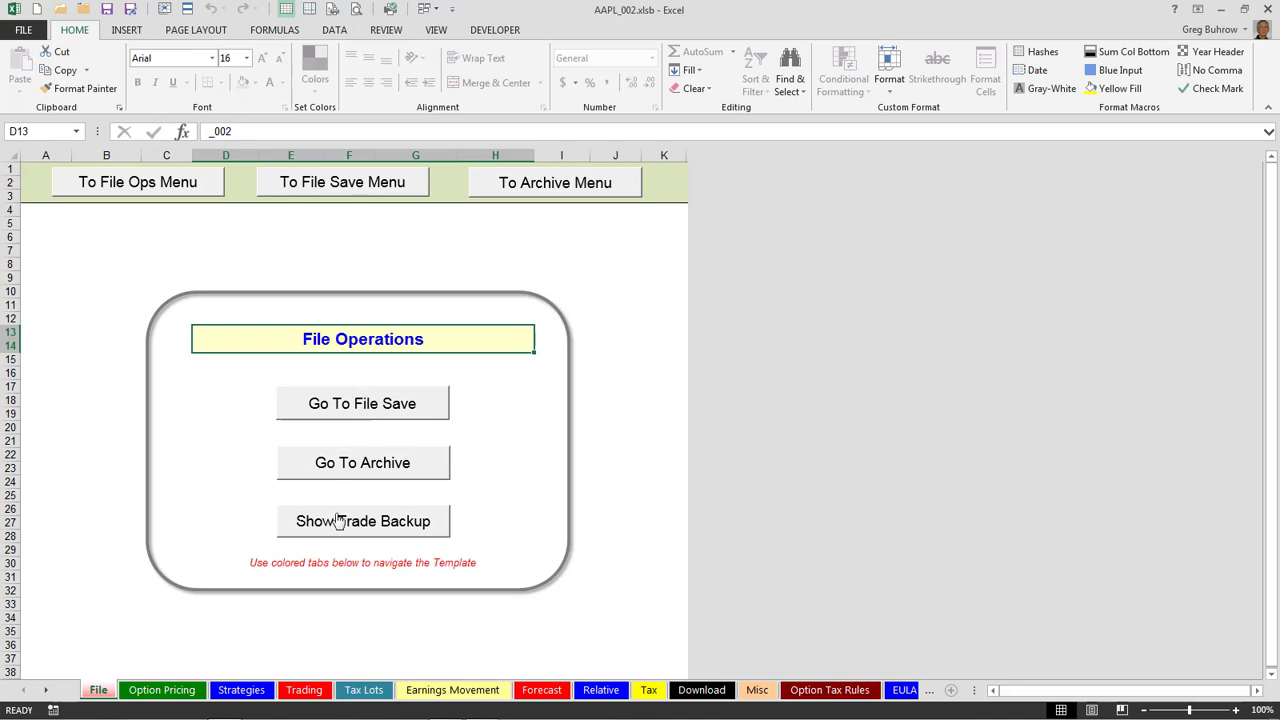
pyautogui.click(305, 691)
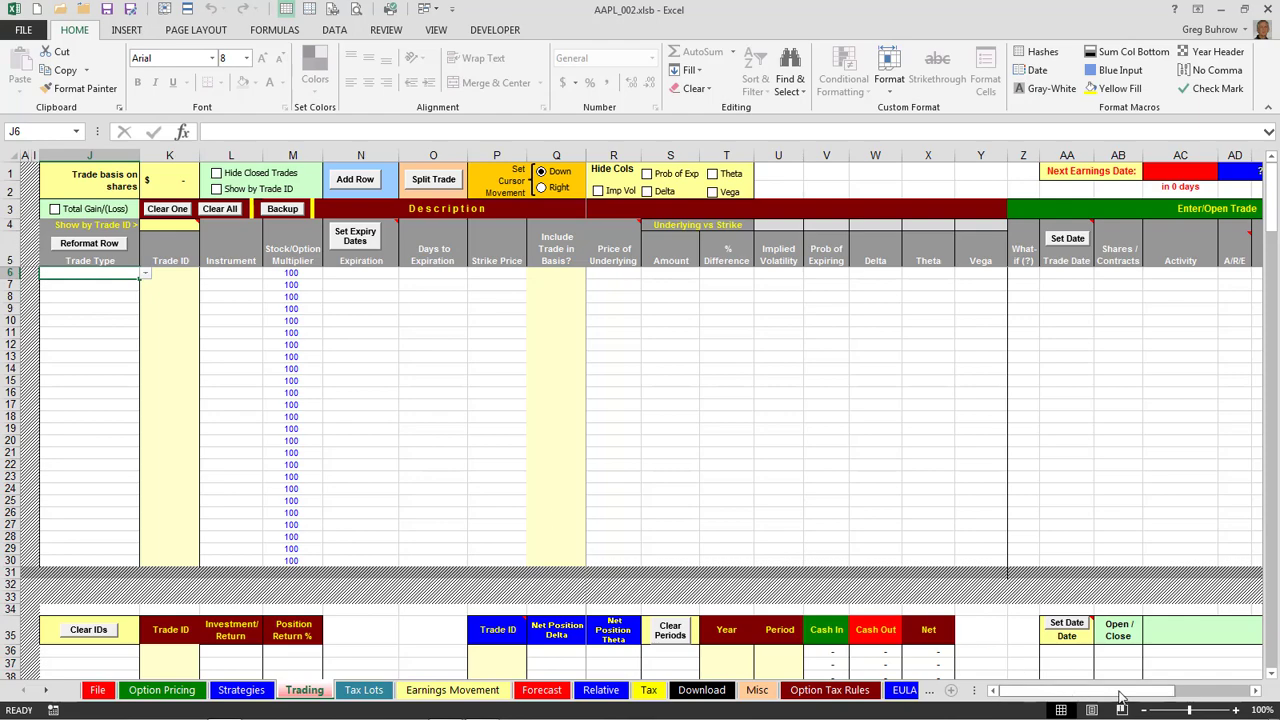
pyautogui.moveTo(1122, 698); pyautogui.dragTo(1140, 700)
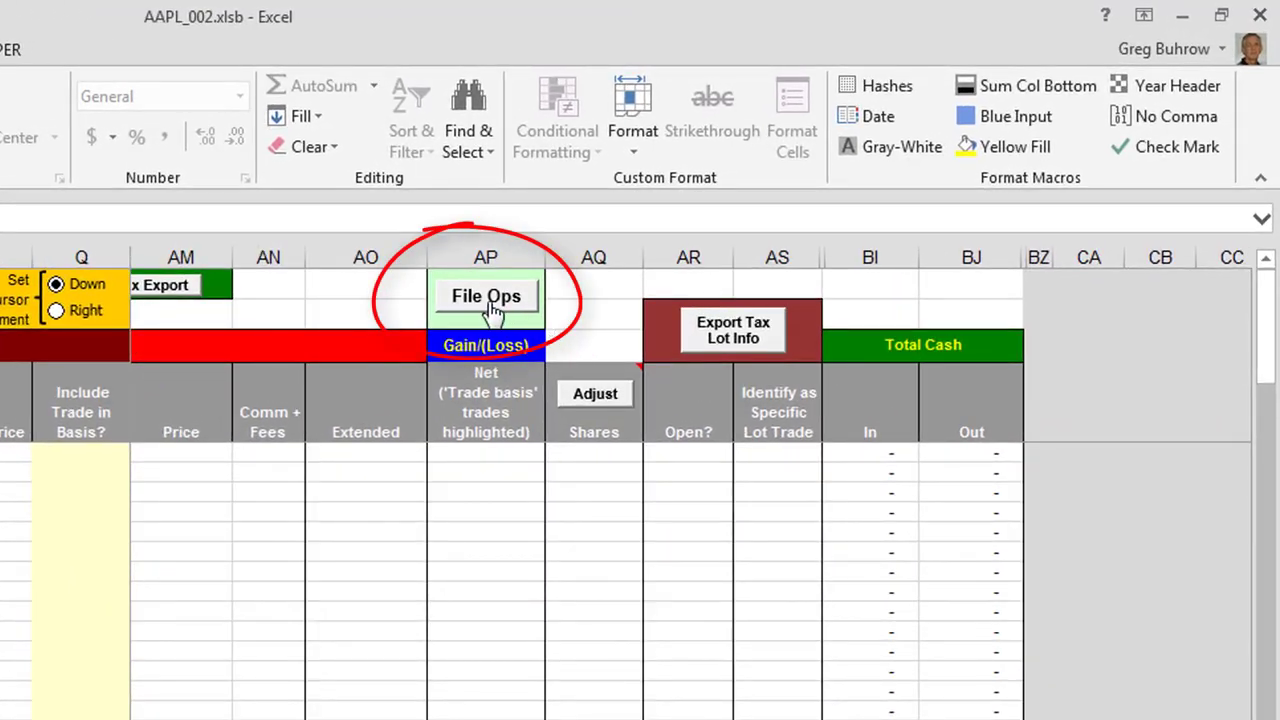
pyautogui.moveTo(612, 395)
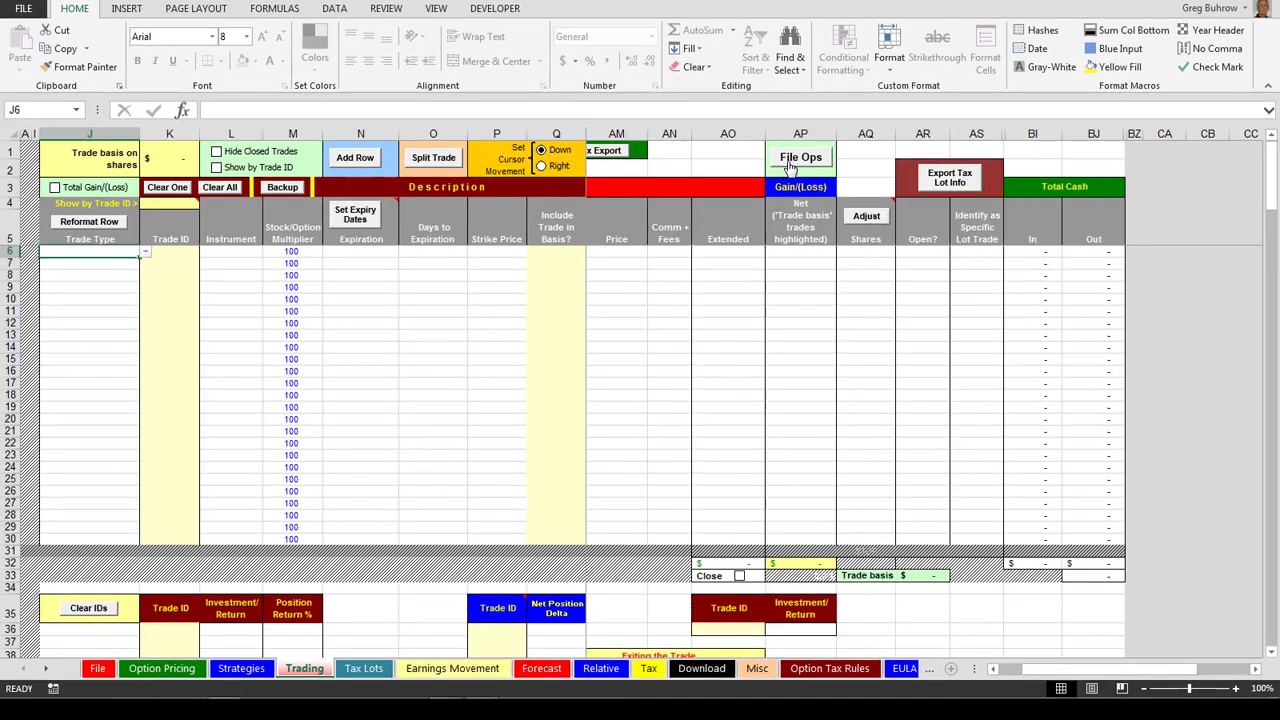
pyautogui.click(800, 158)
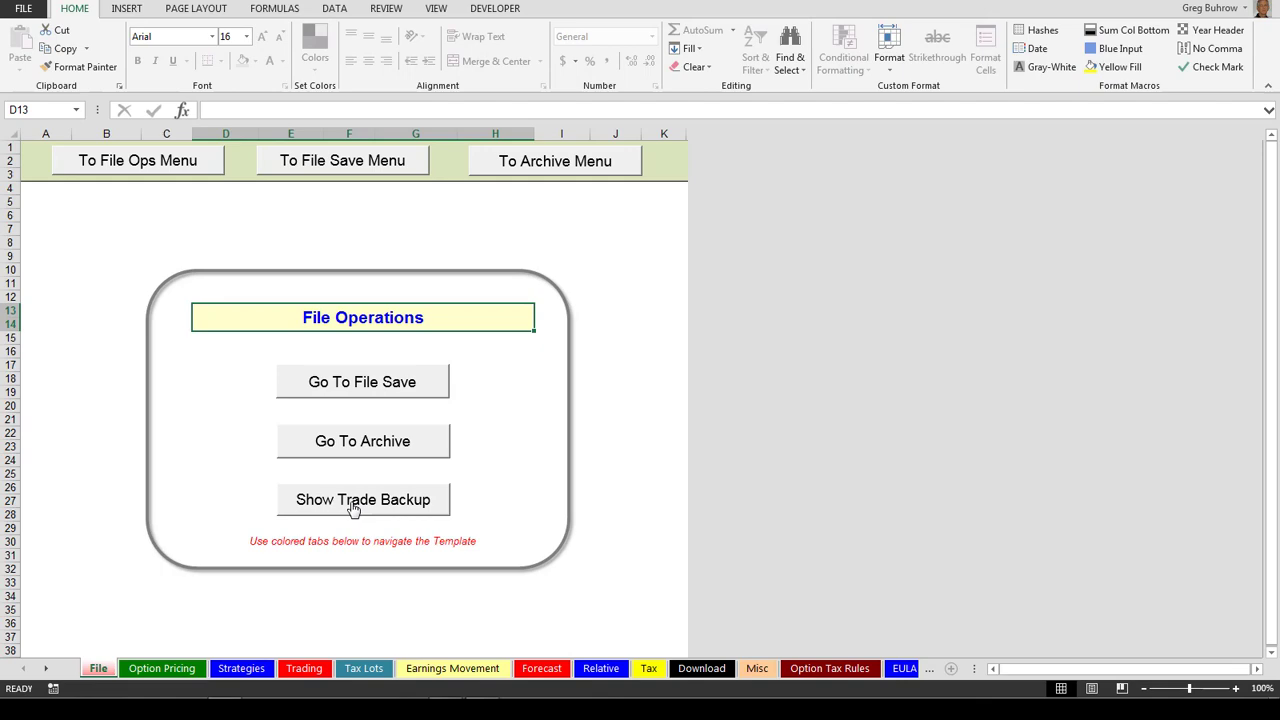
# Review the trade backup display options without choosing one, and look at the Trading sheet before returning to the File sheet.
pyautogui.click(352, 500)
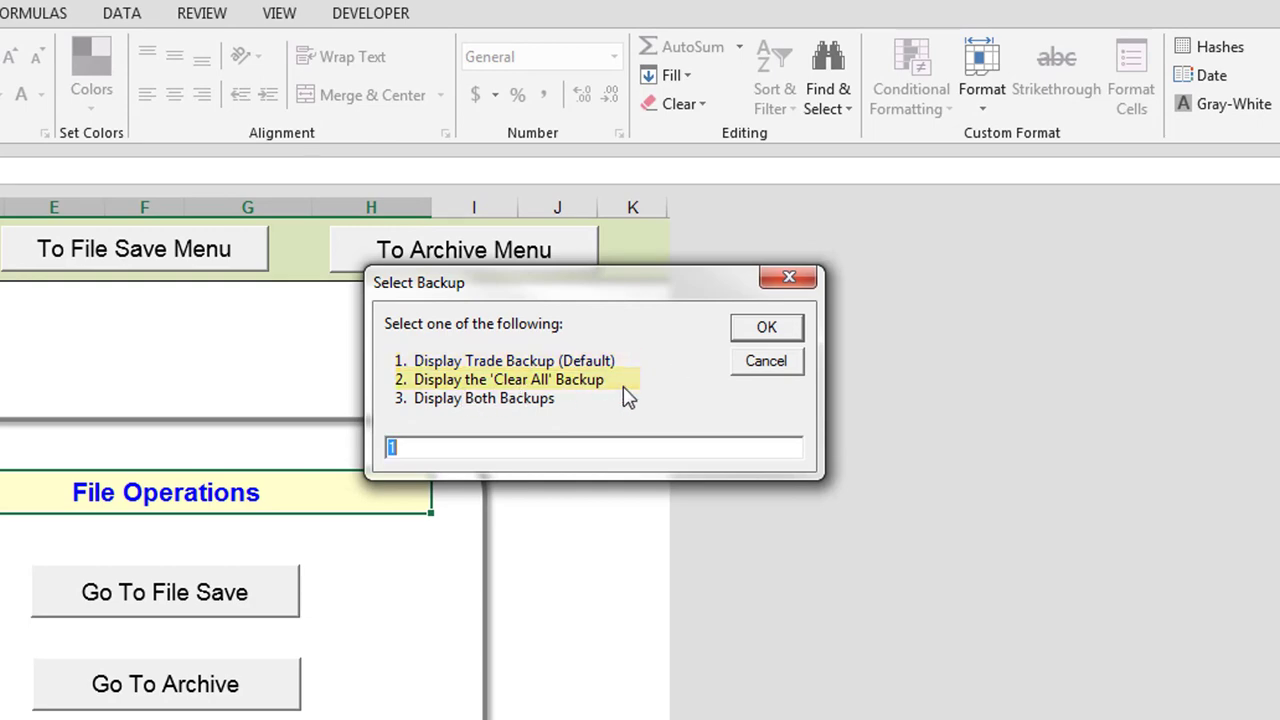
pyautogui.click(766, 361)
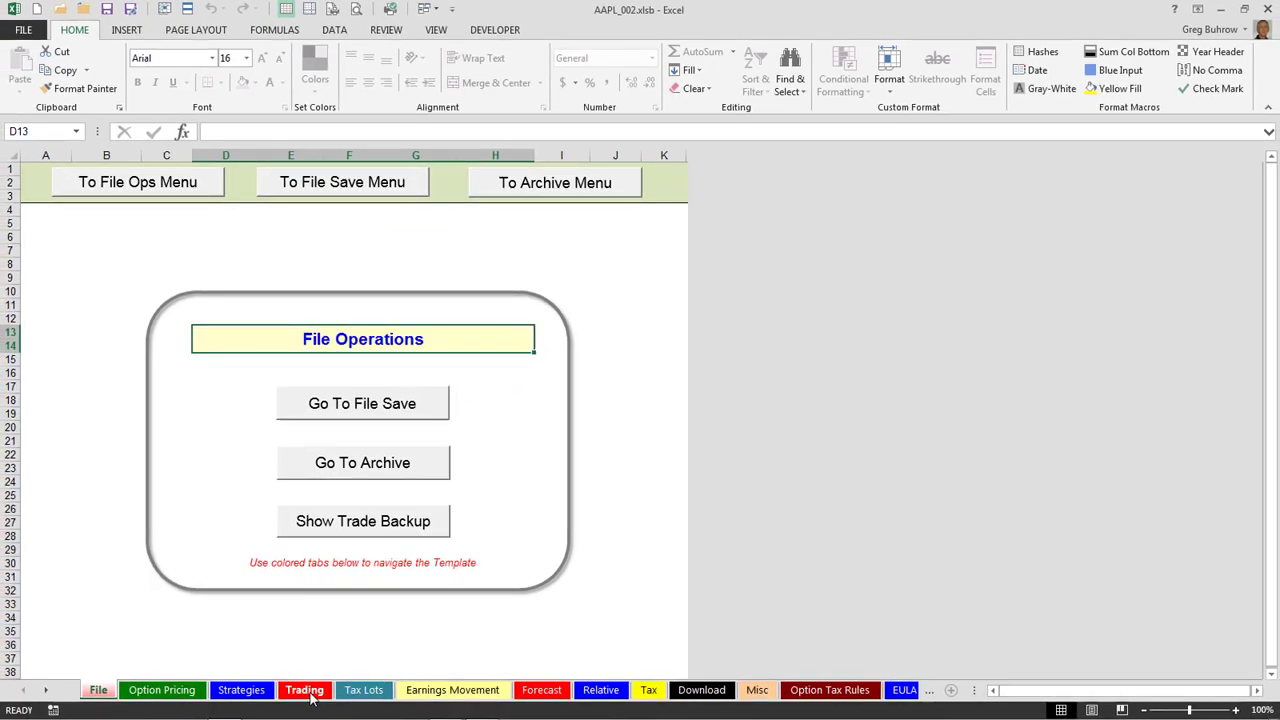
pyautogui.click(310, 694)
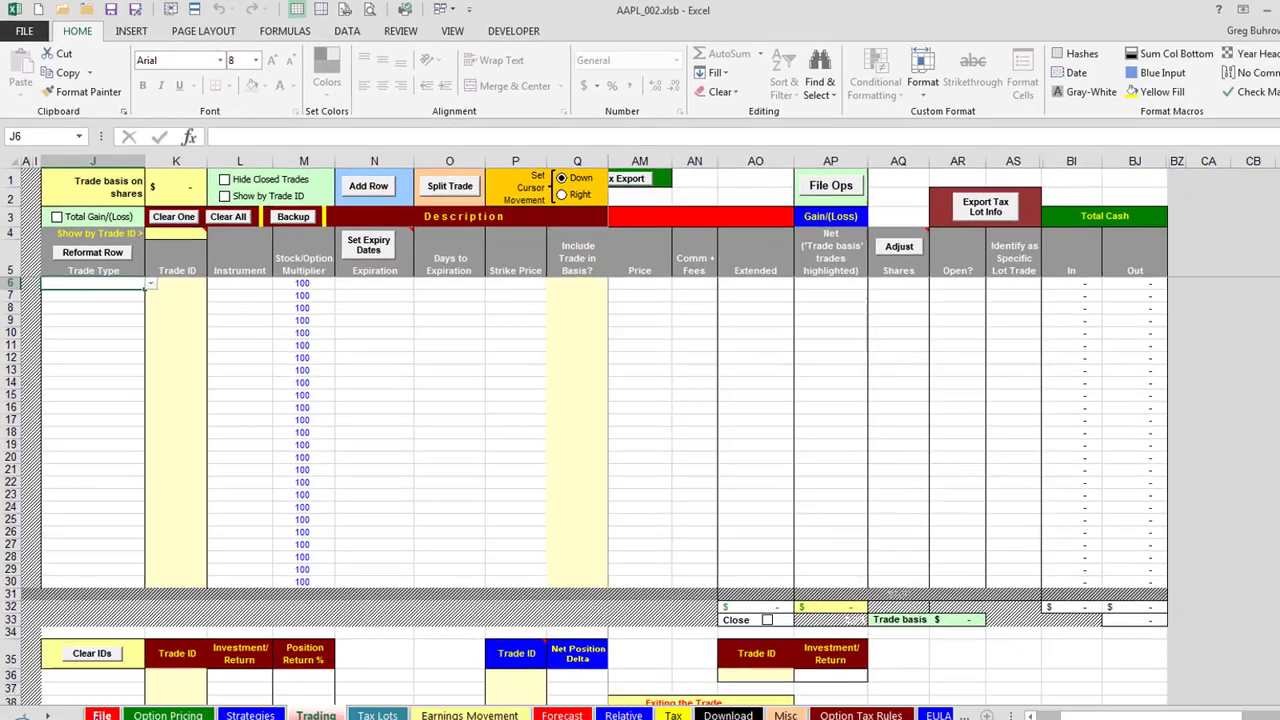
pyautogui.click(98, 690)
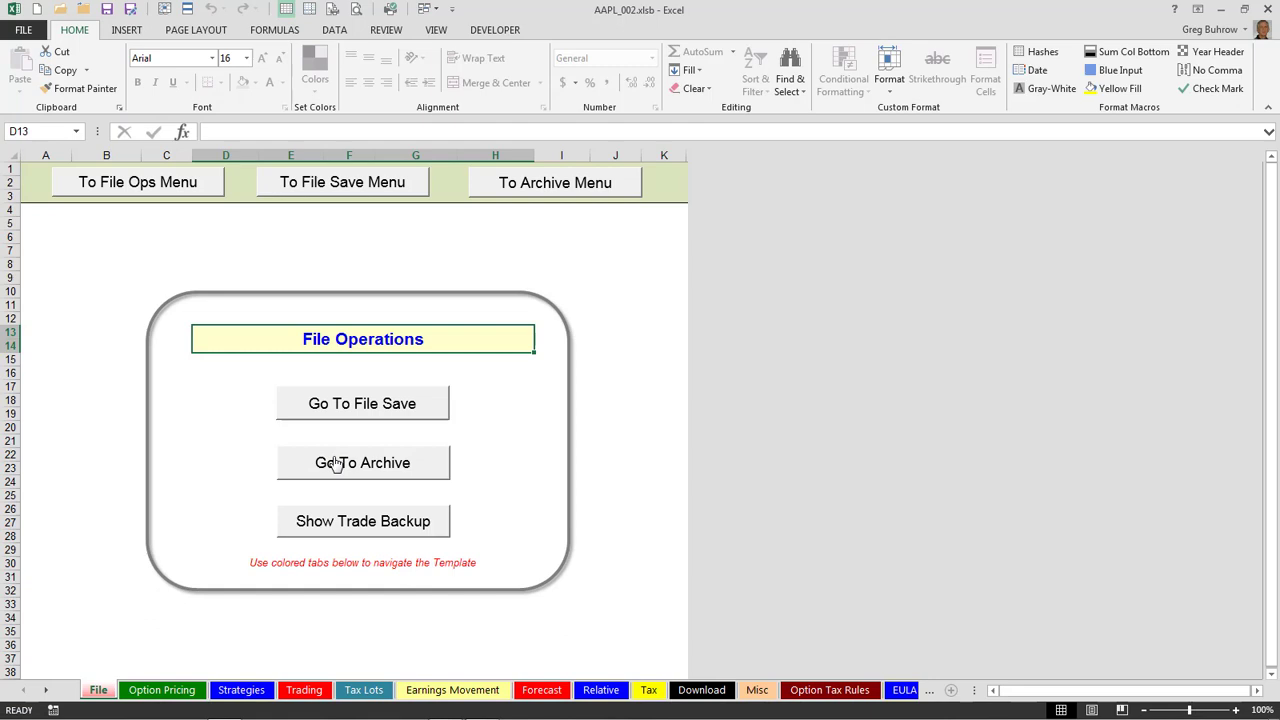
# Display both backups with option 3, view the Trade Backup and ClearAll Backup sheets, and return to the File sheet.
pyautogui.click(352, 525)
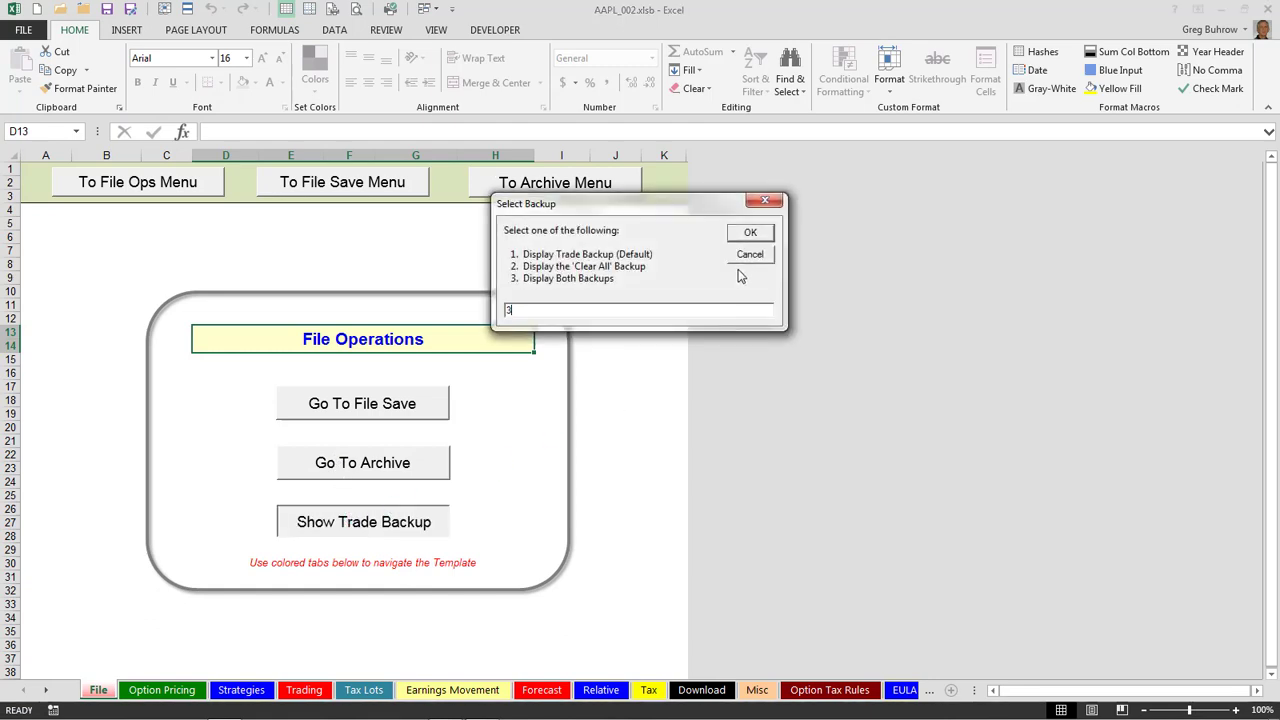
pyautogui.click(752, 236)
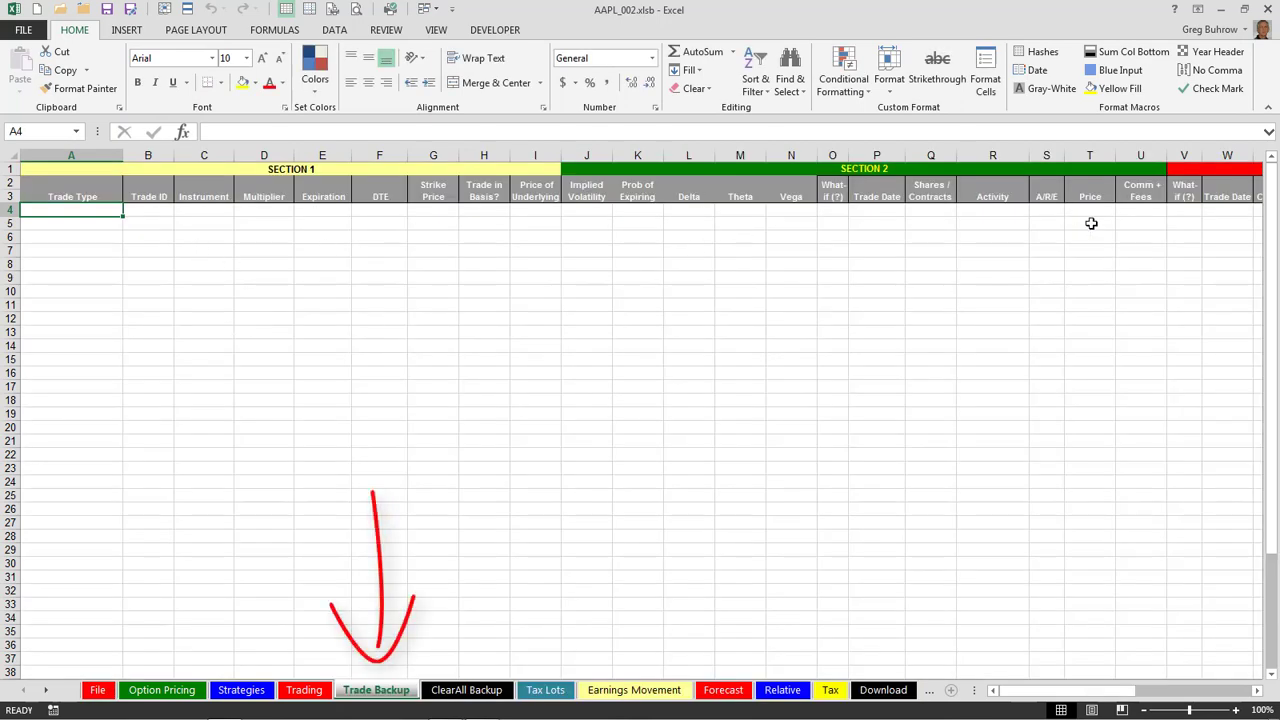
pyautogui.click(460, 690)
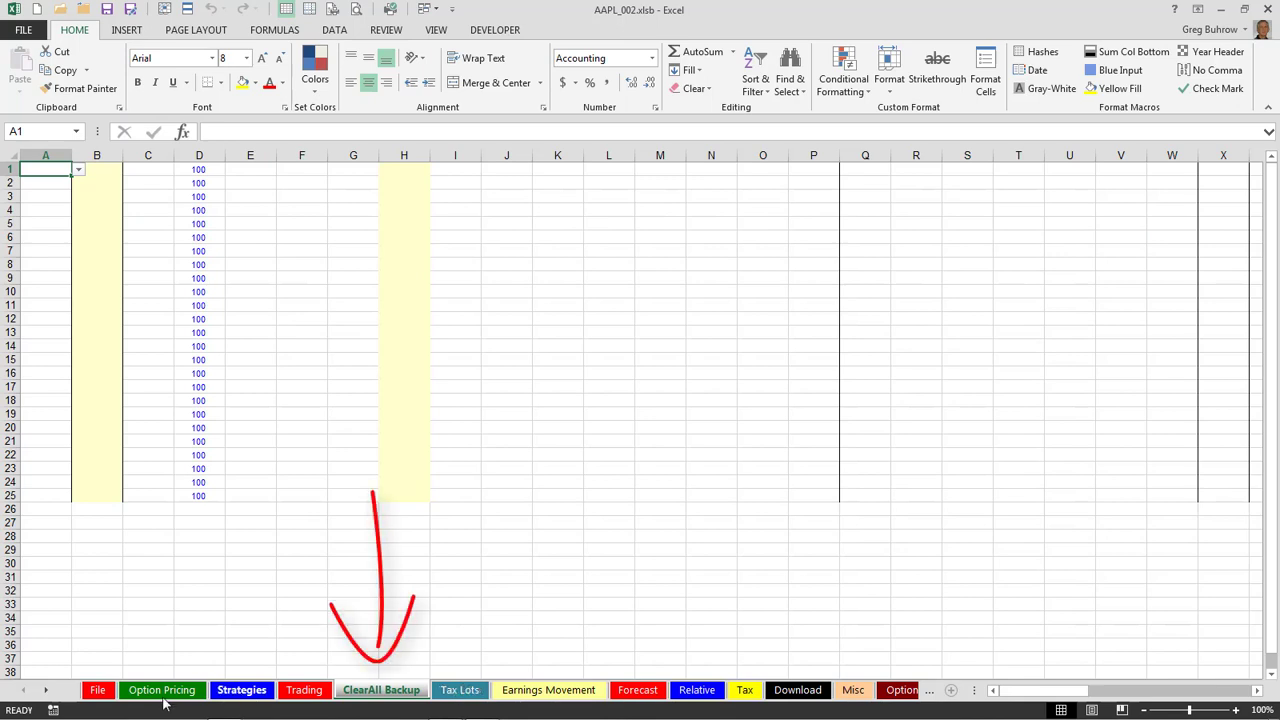
pyautogui.click(108, 690)
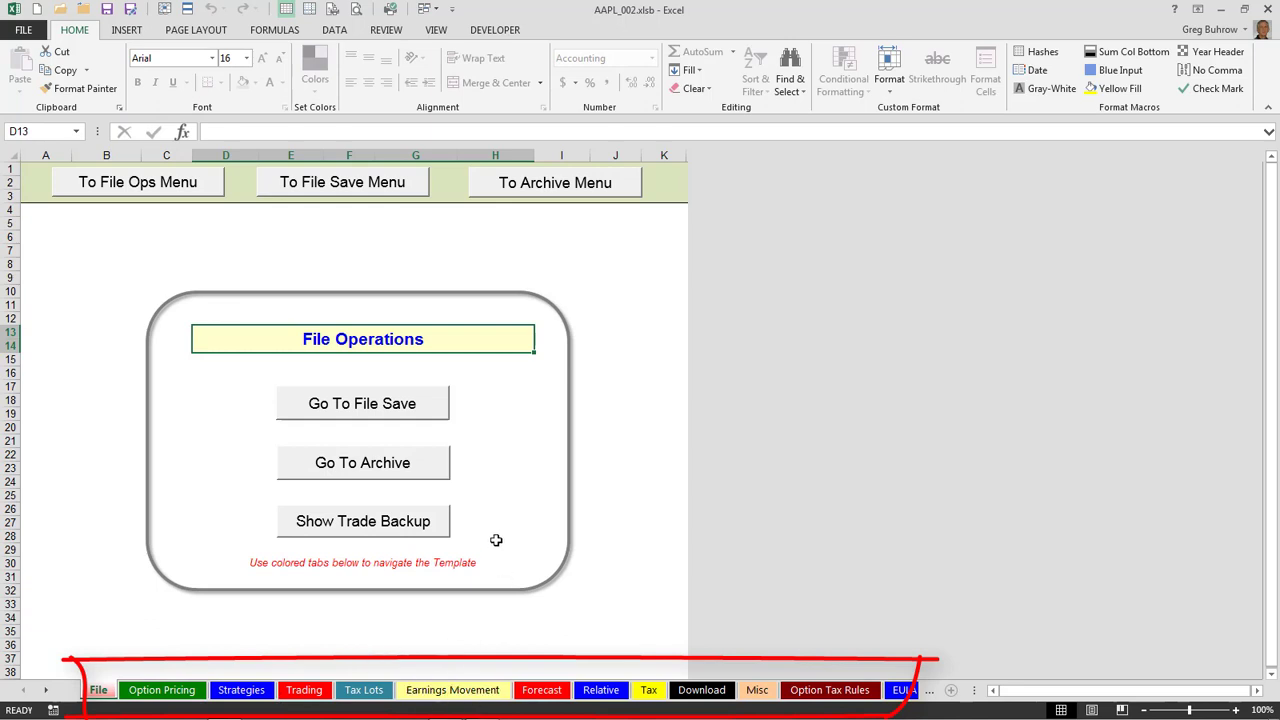
# Examine the Archive Preparation options and the Forecast worksheet, and return to the File Operations menu.
pyautogui.click(355, 470)
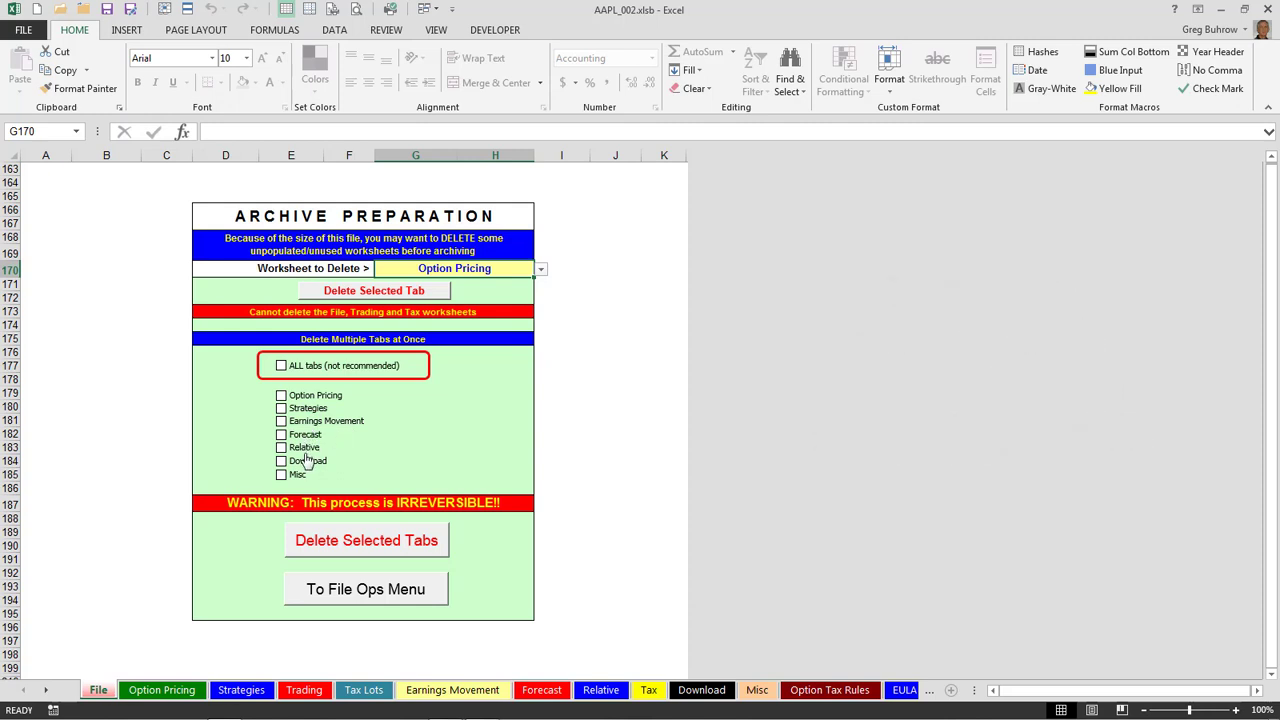
pyautogui.click(540, 690)
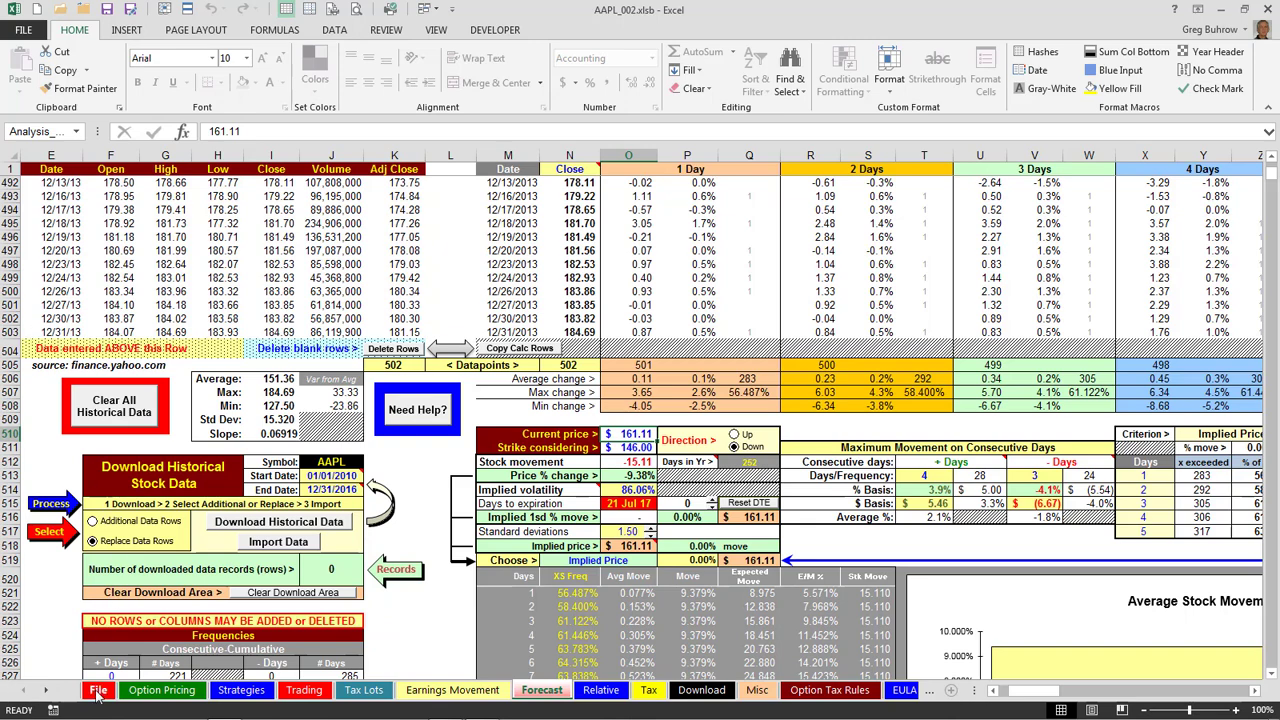
pyautogui.click(98, 692)
pyautogui.click(412, 597)
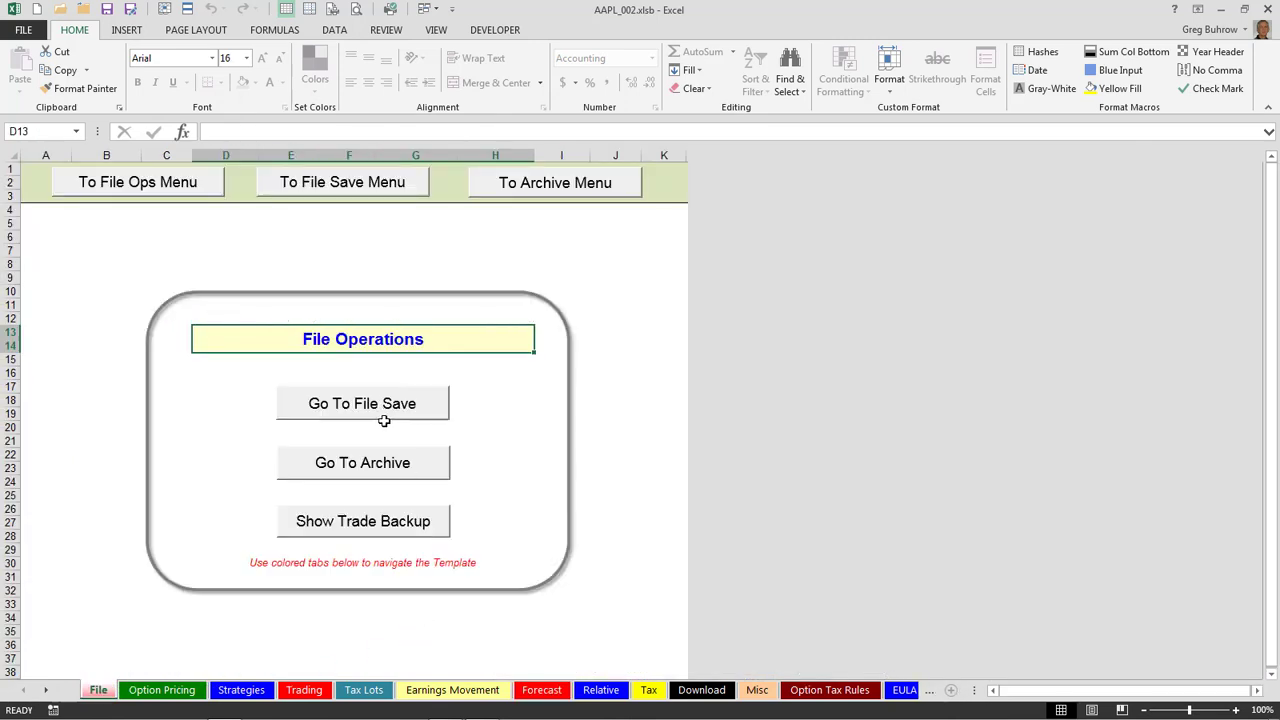
# Delete the Option Pricing, Strategies and Earnings Movement worksheets together through Archive Preparation, and return to the File Operations menu.
pyautogui.click(358, 470)
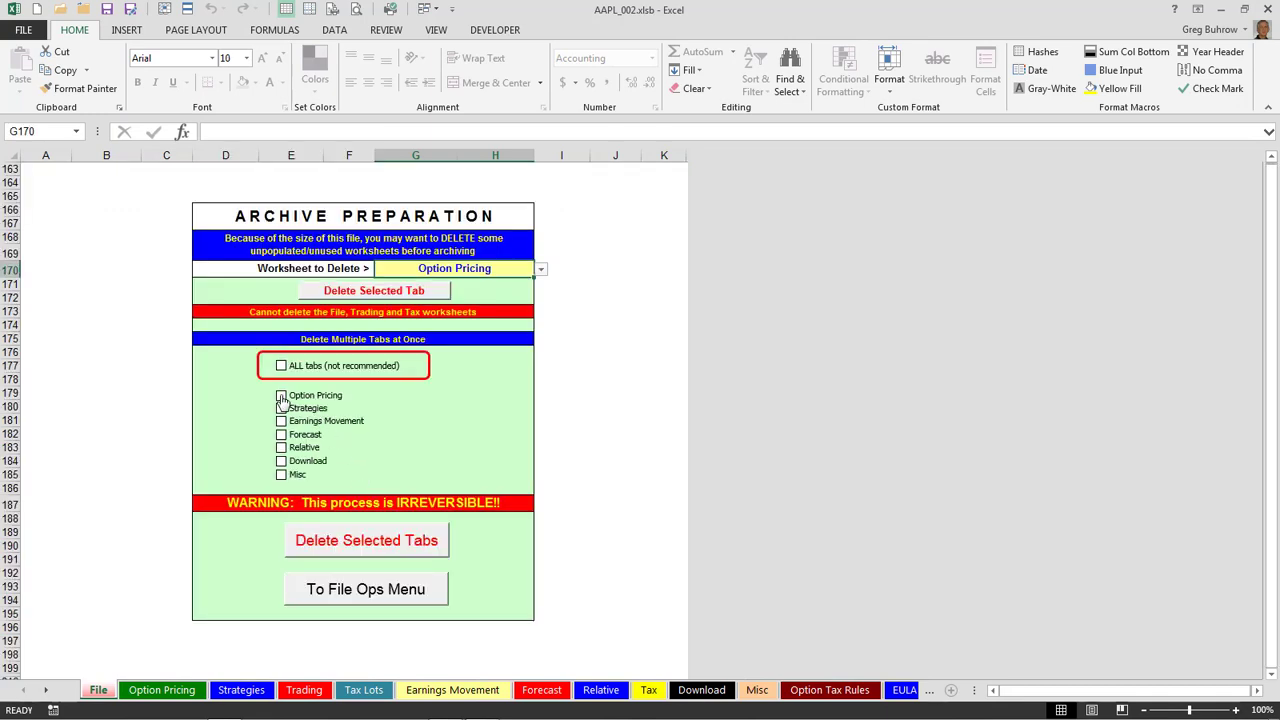
pyautogui.click(281, 396)
pyautogui.click(281, 408)
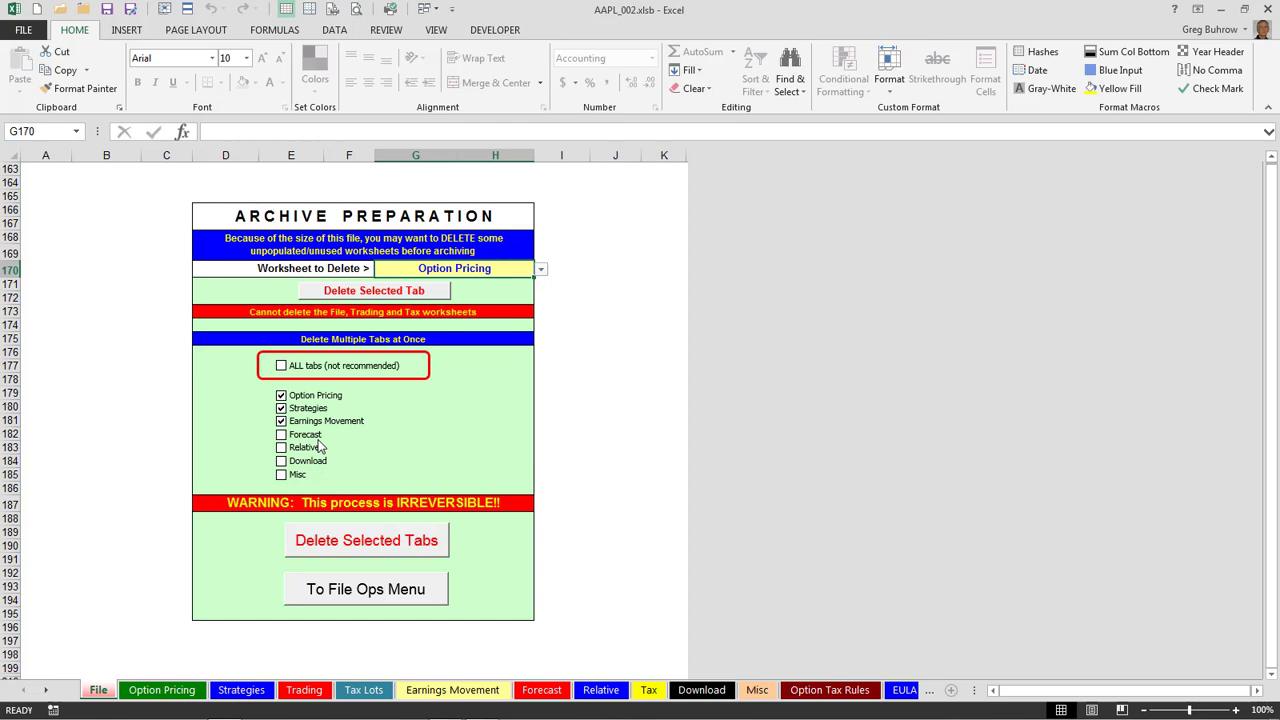
pyautogui.click(360, 543)
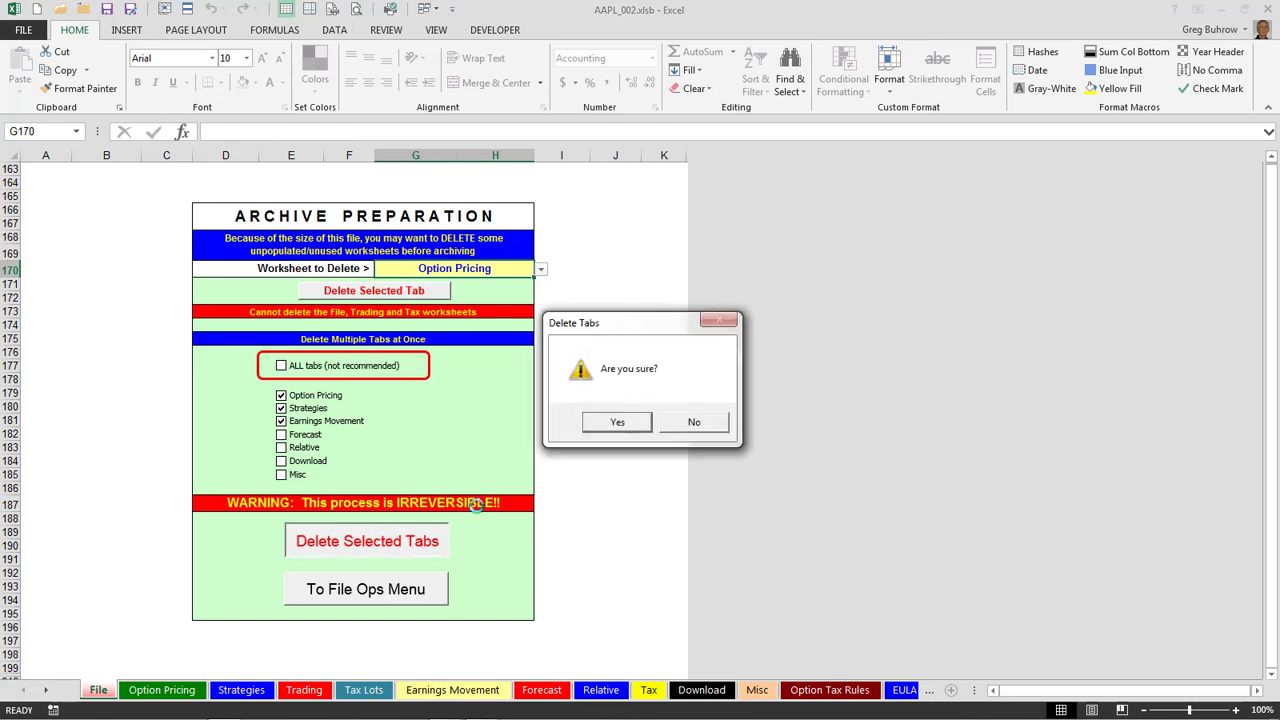
pyautogui.click(620, 425)
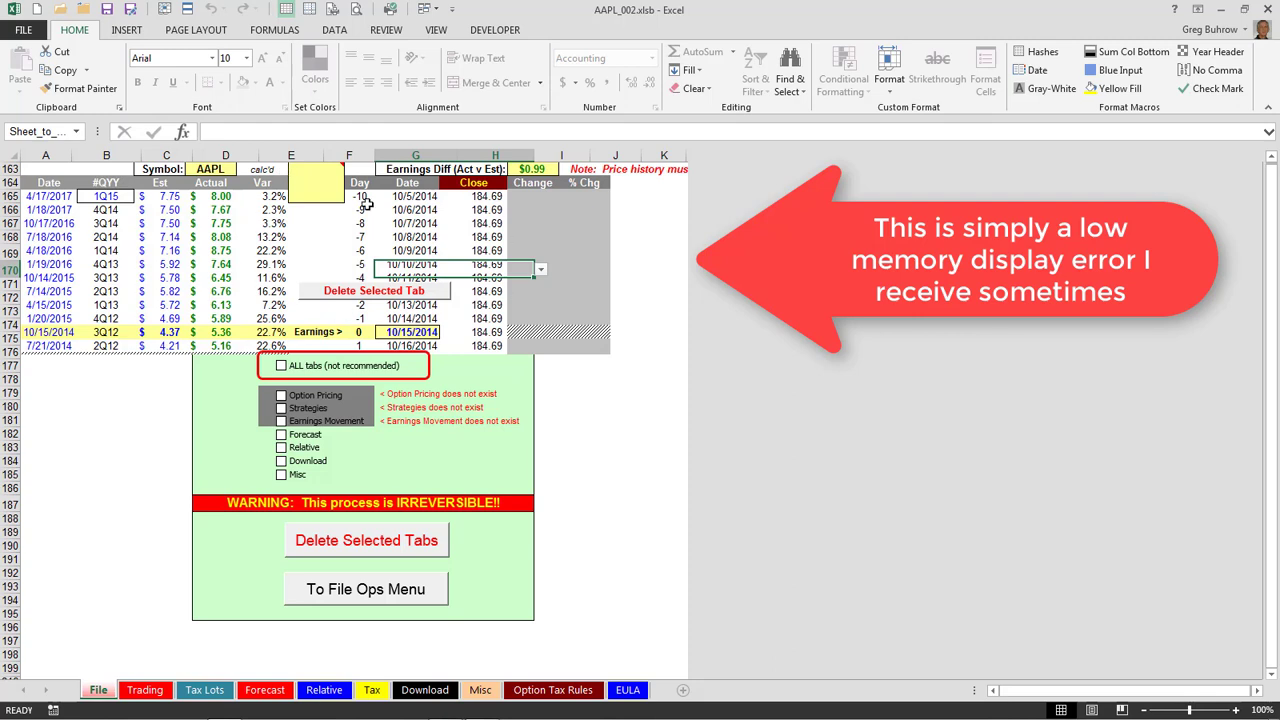
pyautogui.click(360, 595)
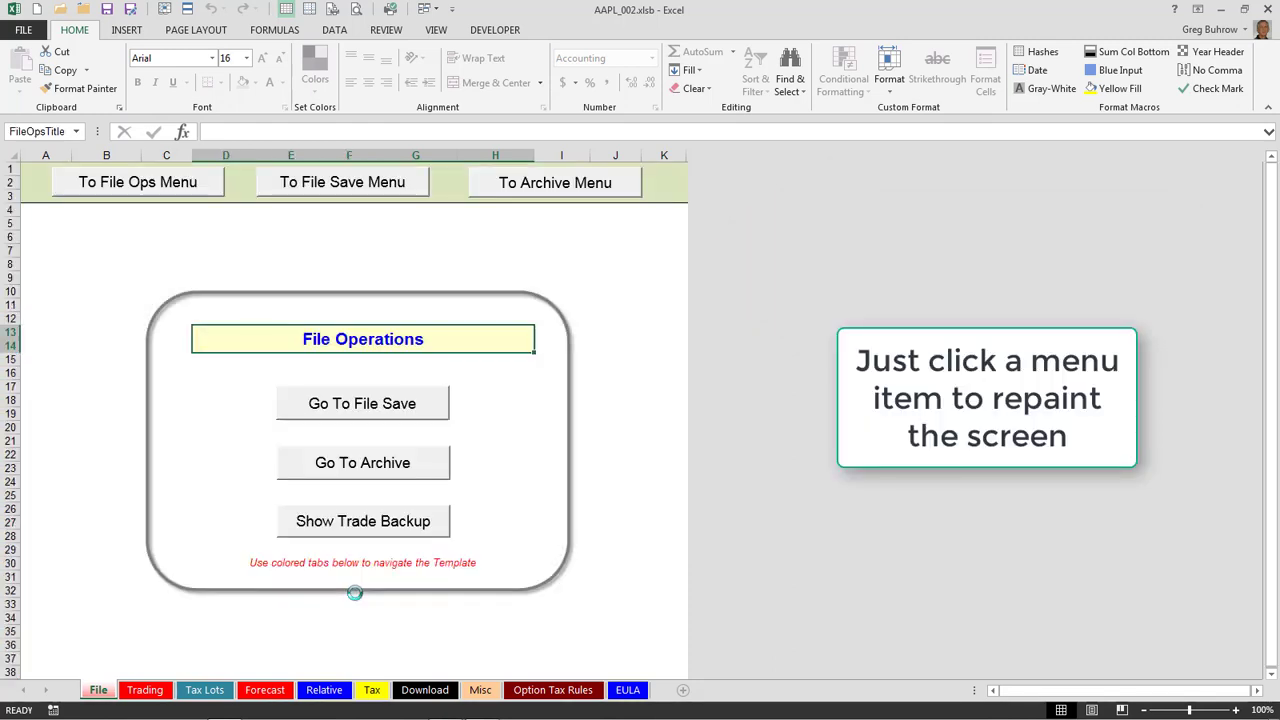
# Delete the Forecast, Relative, Download and Misc worksheets together through Archive Preparation, accepting the warning about Download.
pyautogui.click(359, 469)
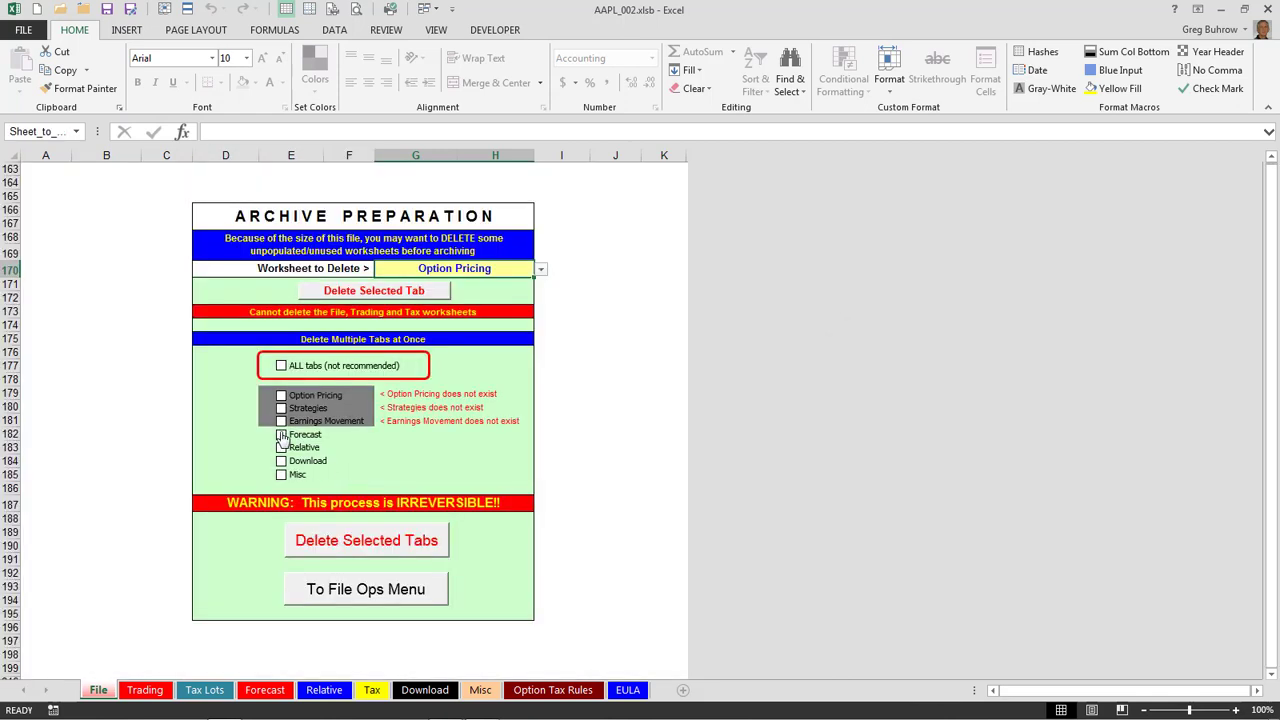
pyautogui.click(281, 435)
pyautogui.click(282, 448)
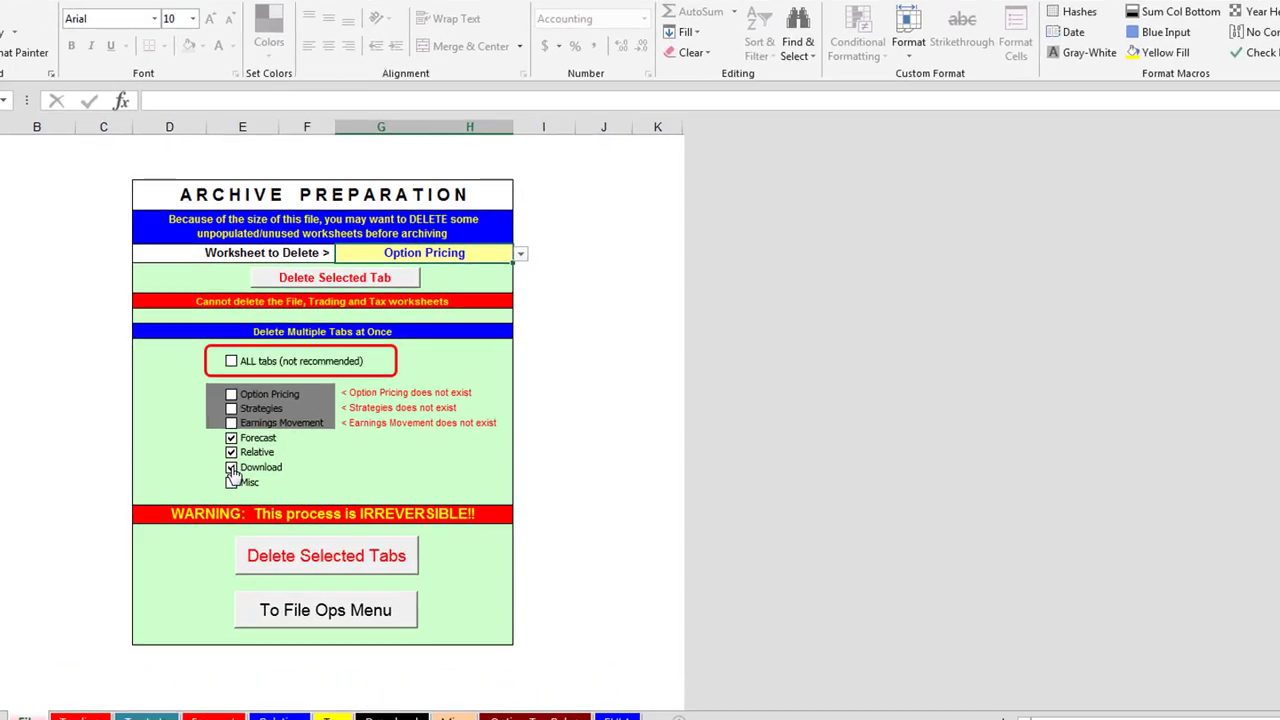
pyautogui.click(281, 461)
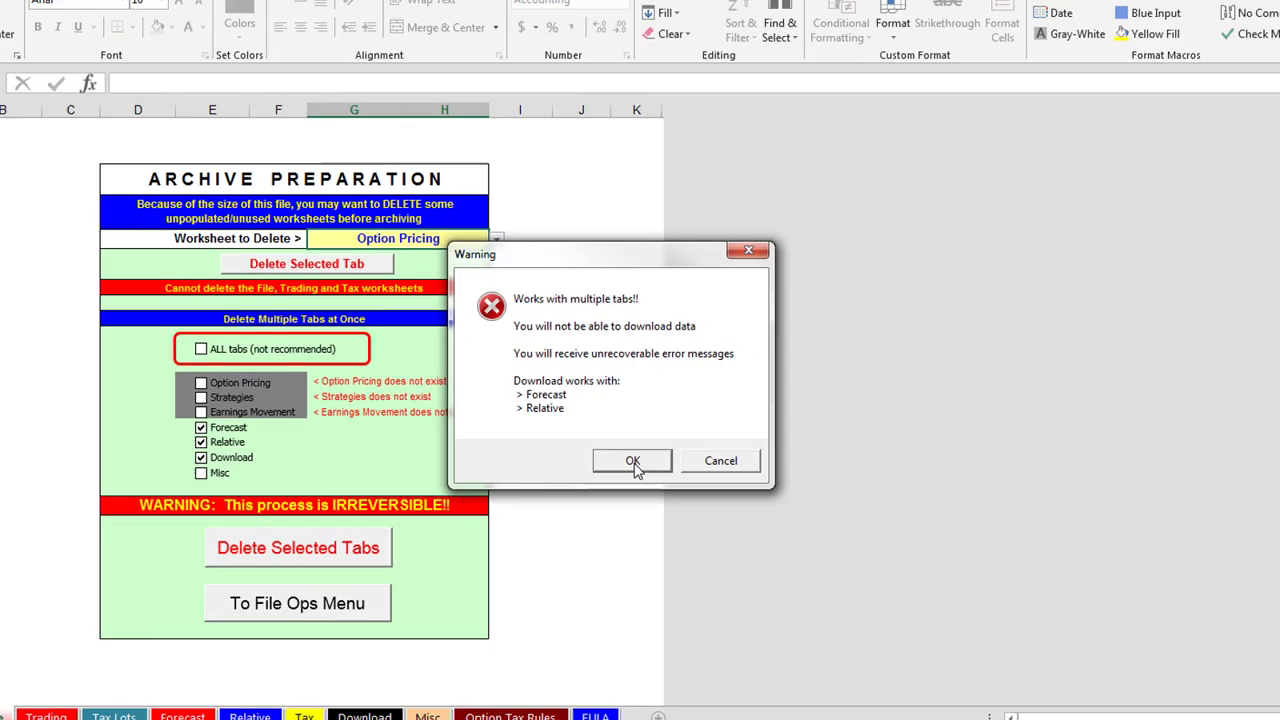
pyautogui.click(633, 461)
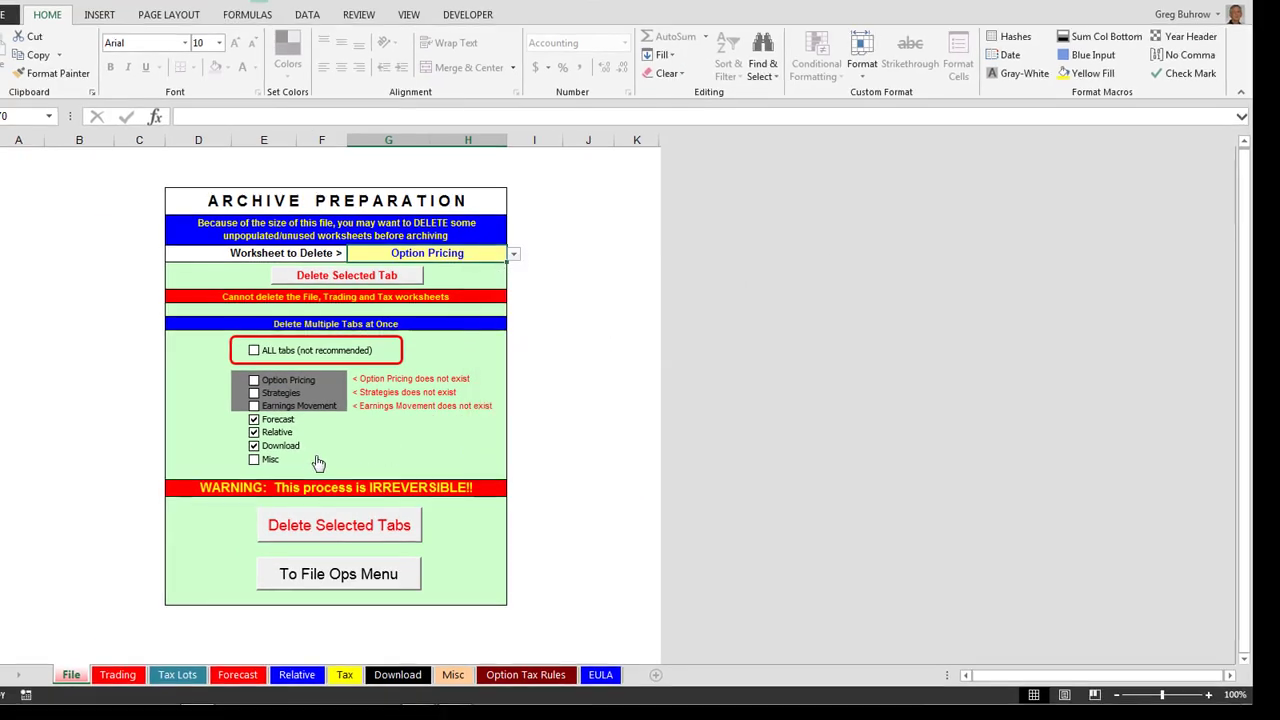
pyautogui.click(201, 473)
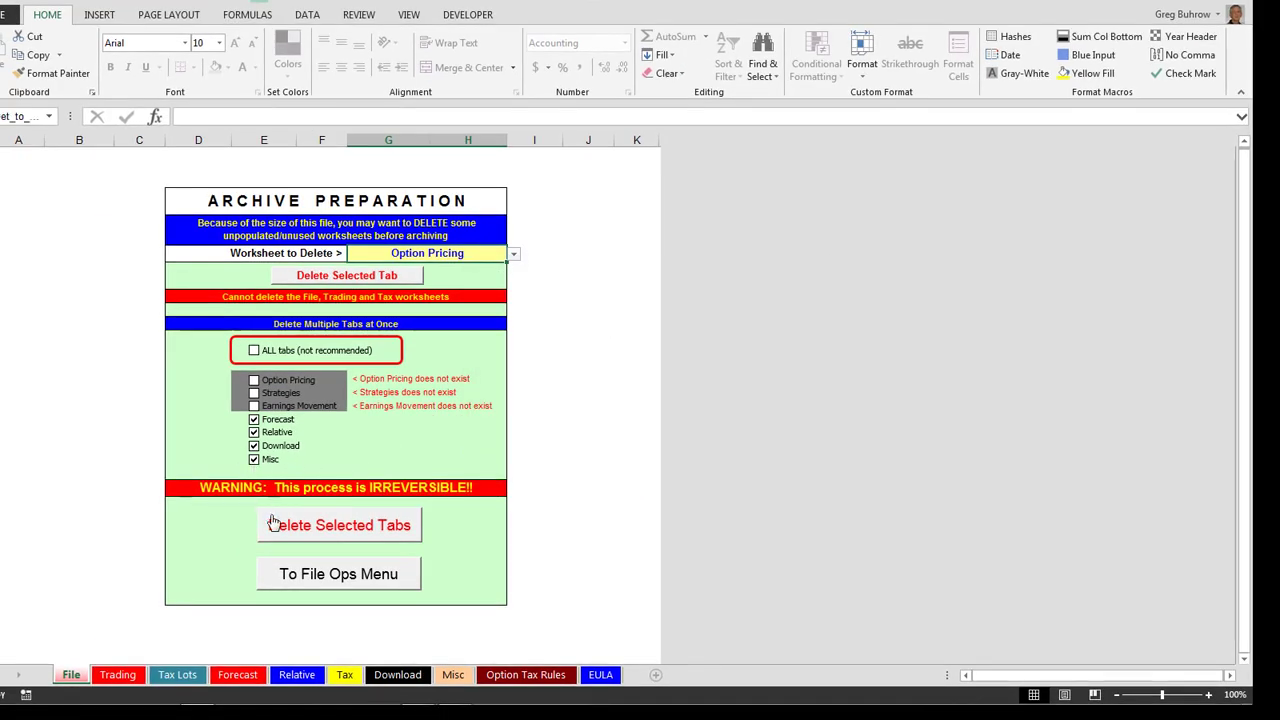
pyautogui.click(350, 528)
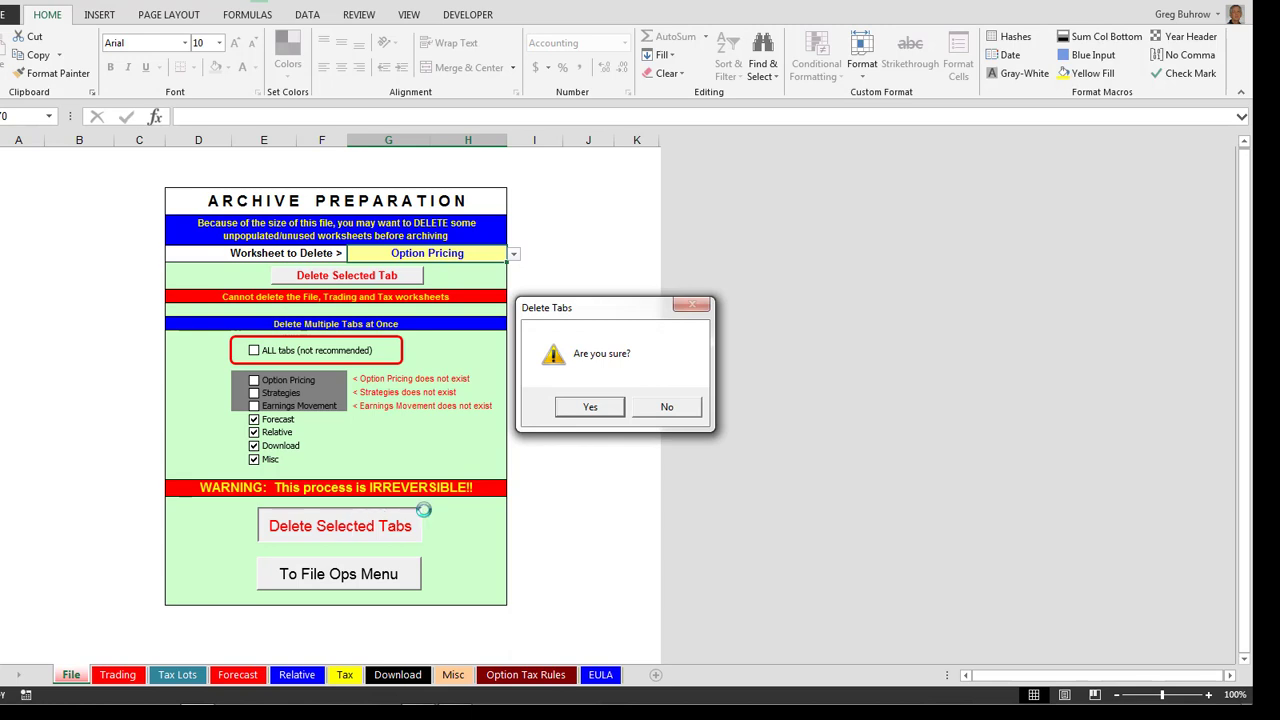
pyautogui.click(588, 407)
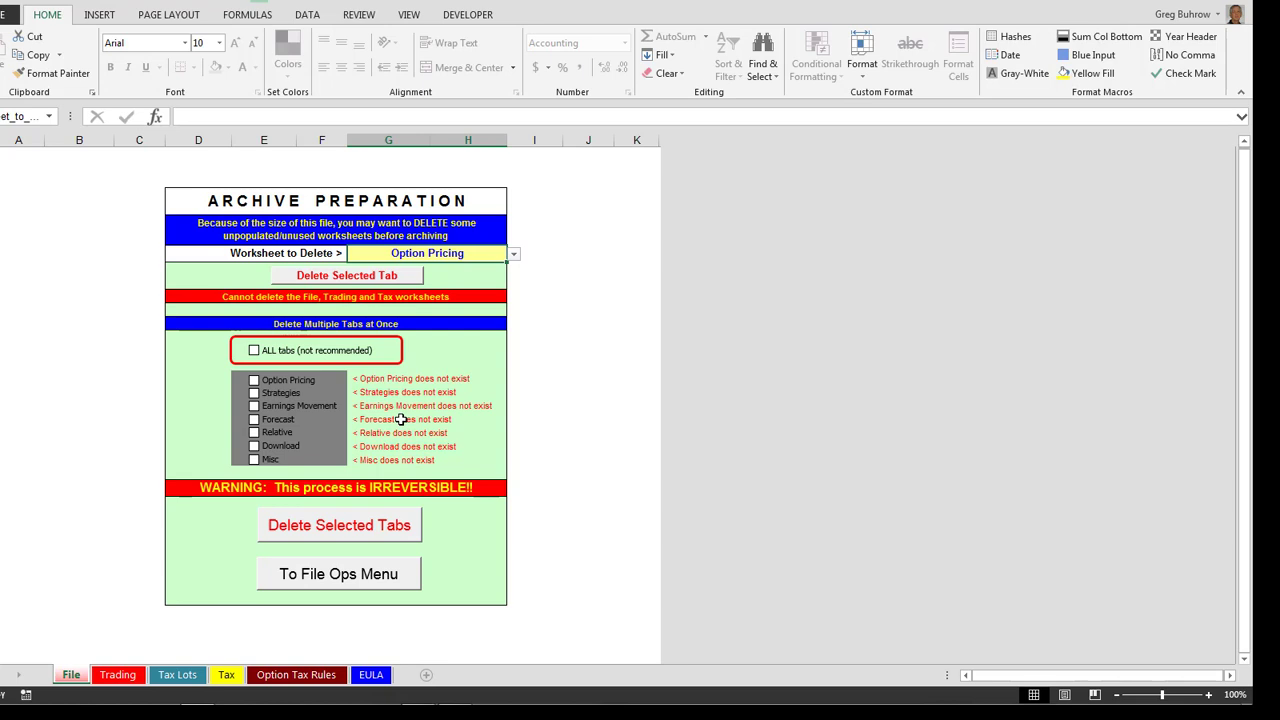
pyautogui.moveTo(36, 656)
pyautogui.mouseDown()
pyautogui.moveTo(436, 700)
pyautogui.moveTo(394, 645)
pyautogui.mouseUp()
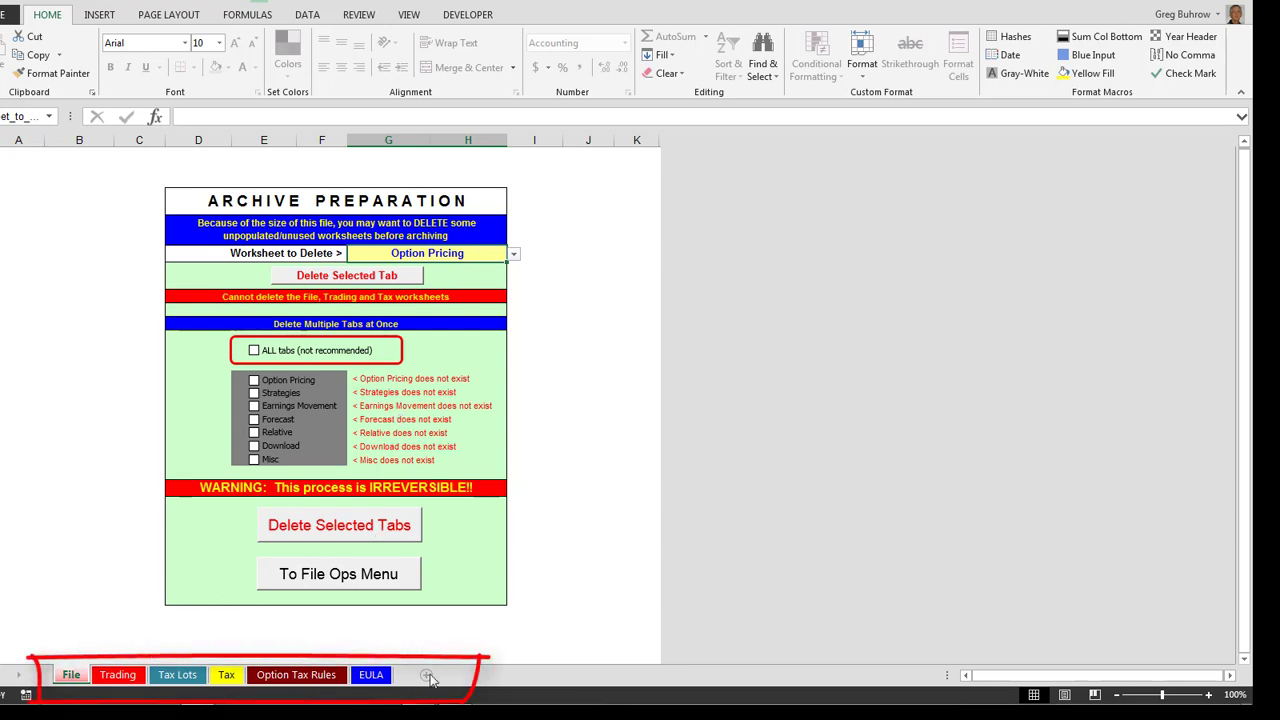